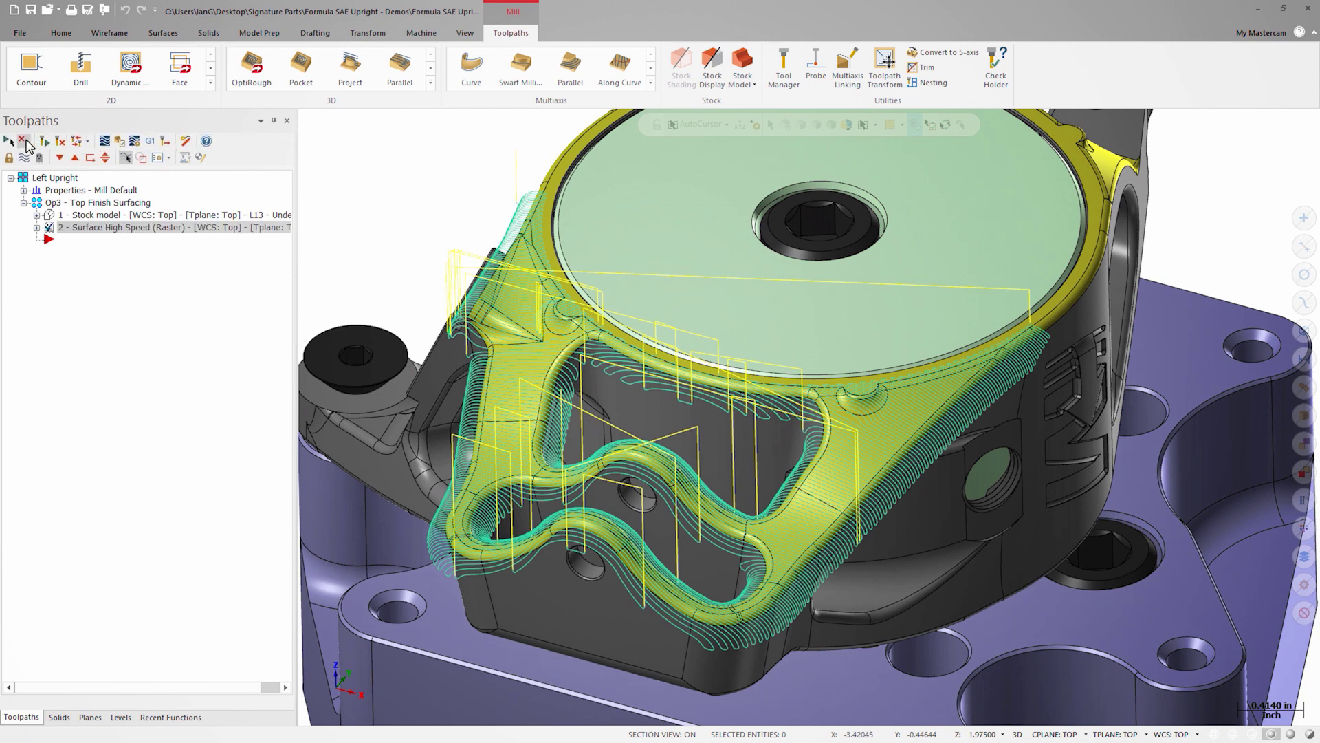
# Deselect the toolpaths, make level 3 Power Surface Creation active, and hide level 1 Upright.
pyautogui.click(25, 141)
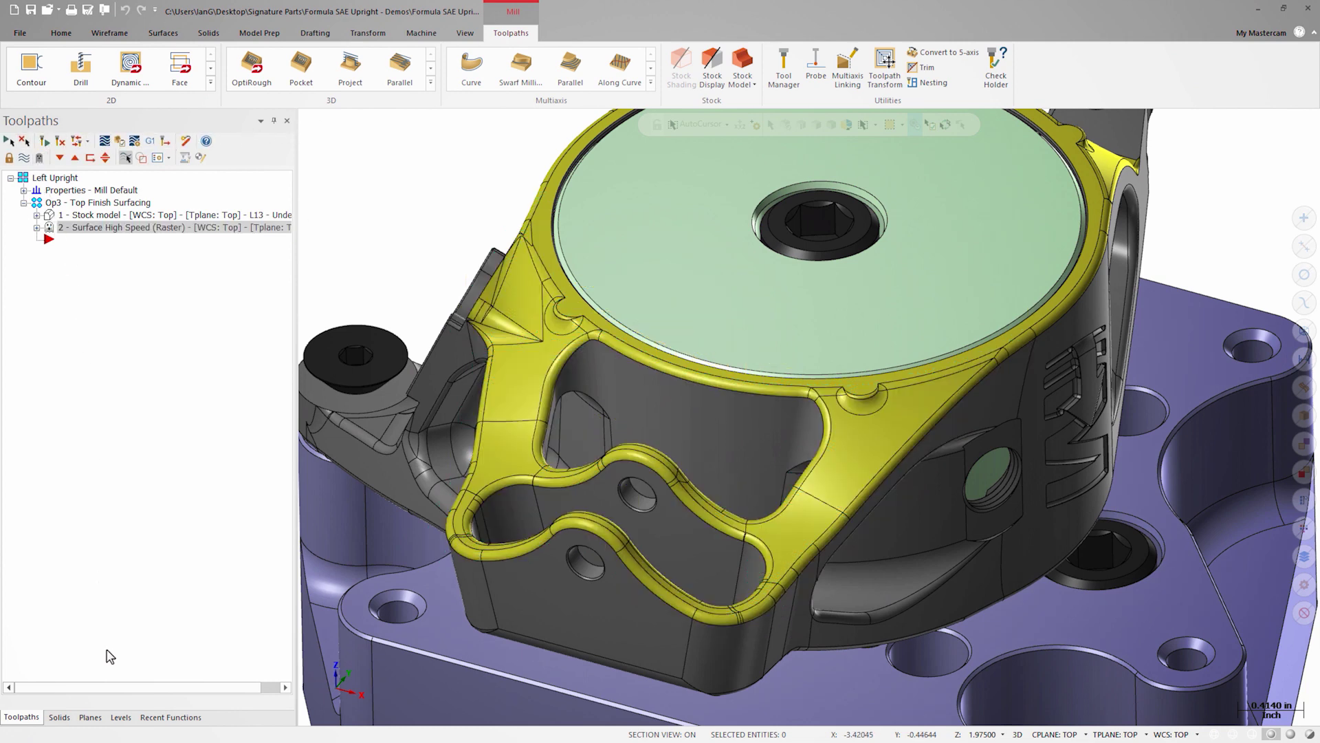
pyautogui.click(121, 717)
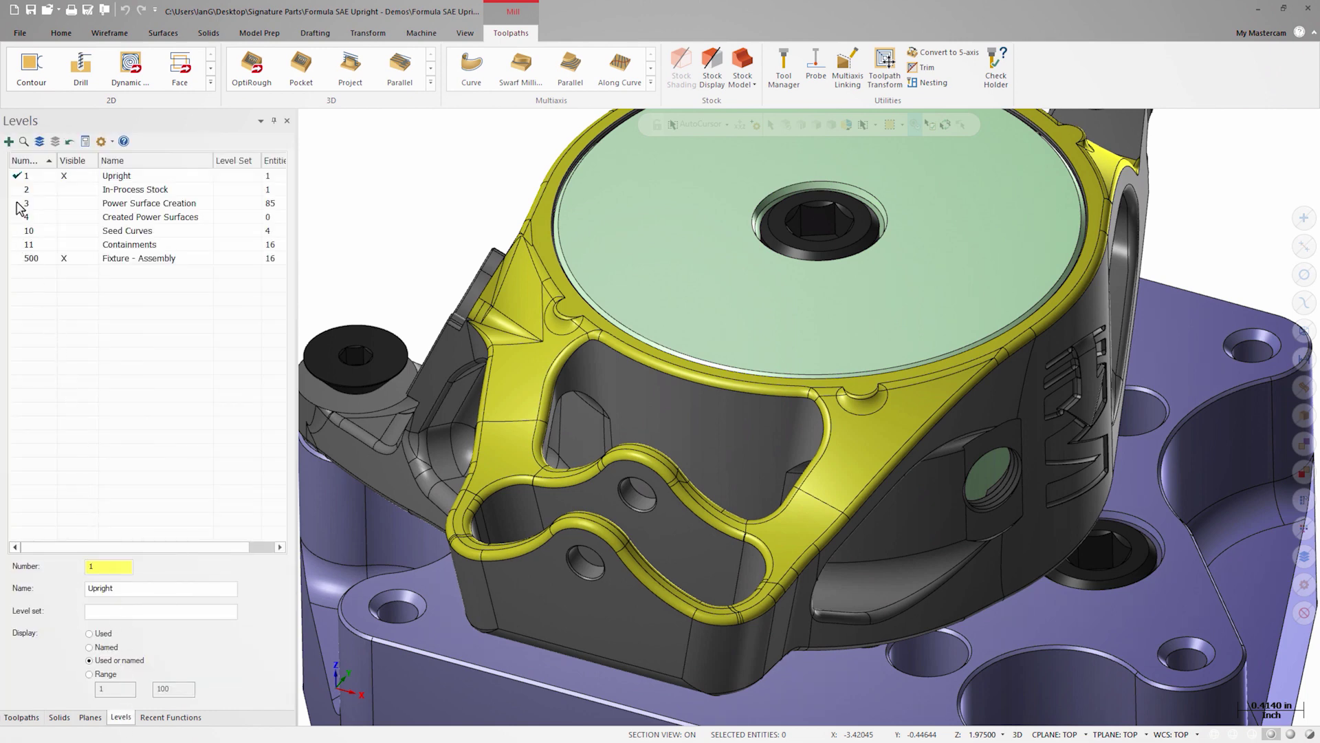
pyautogui.click(18, 204)
pyautogui.click(64, 176)
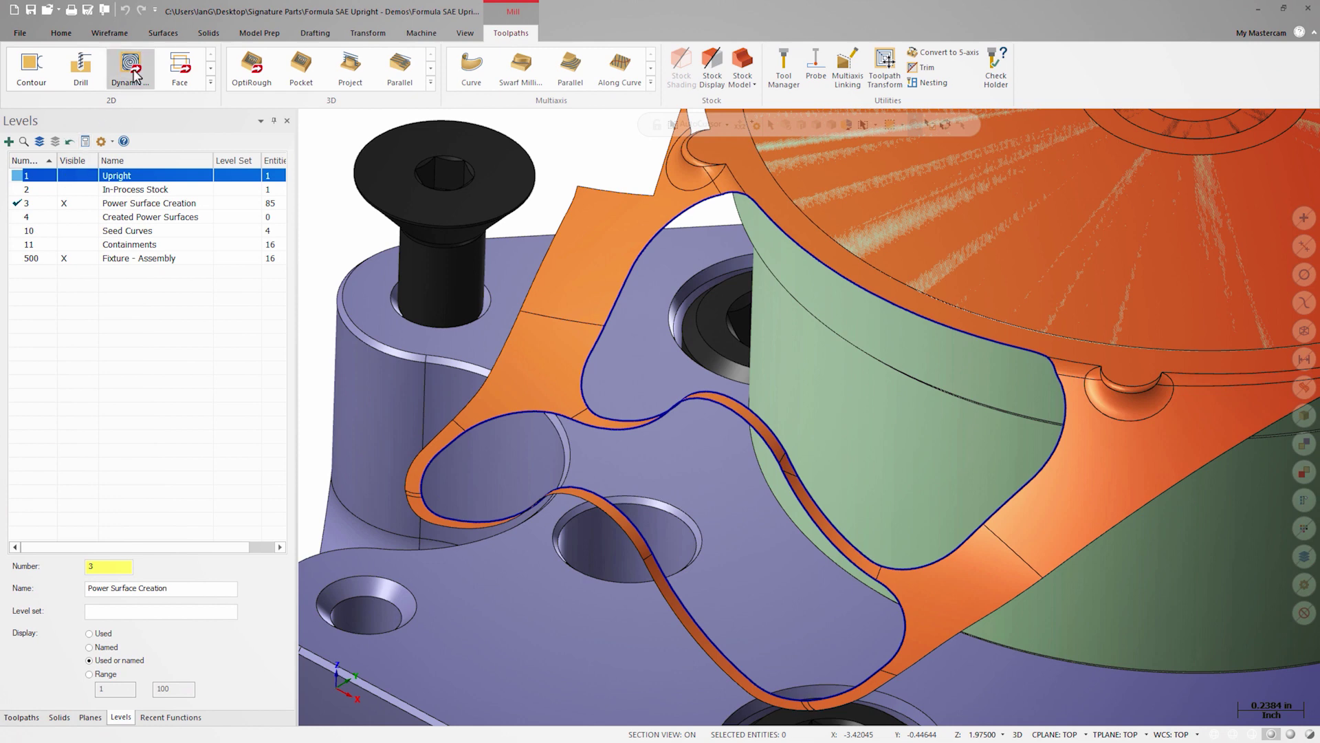
# Build a power surface on the upper loop, keeping Use normals and lowering the corner Stretch.
pyautogui.click(163, 33)
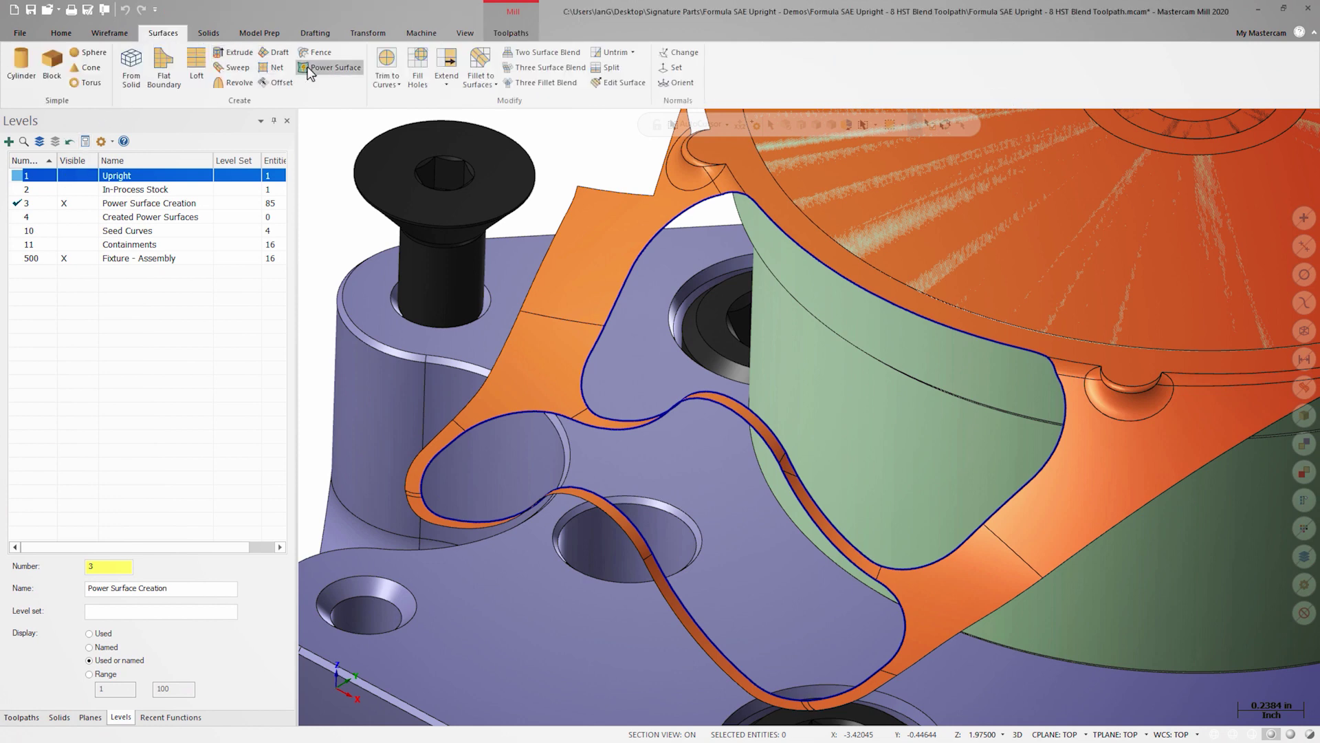
pyautogui.click(331, 66)
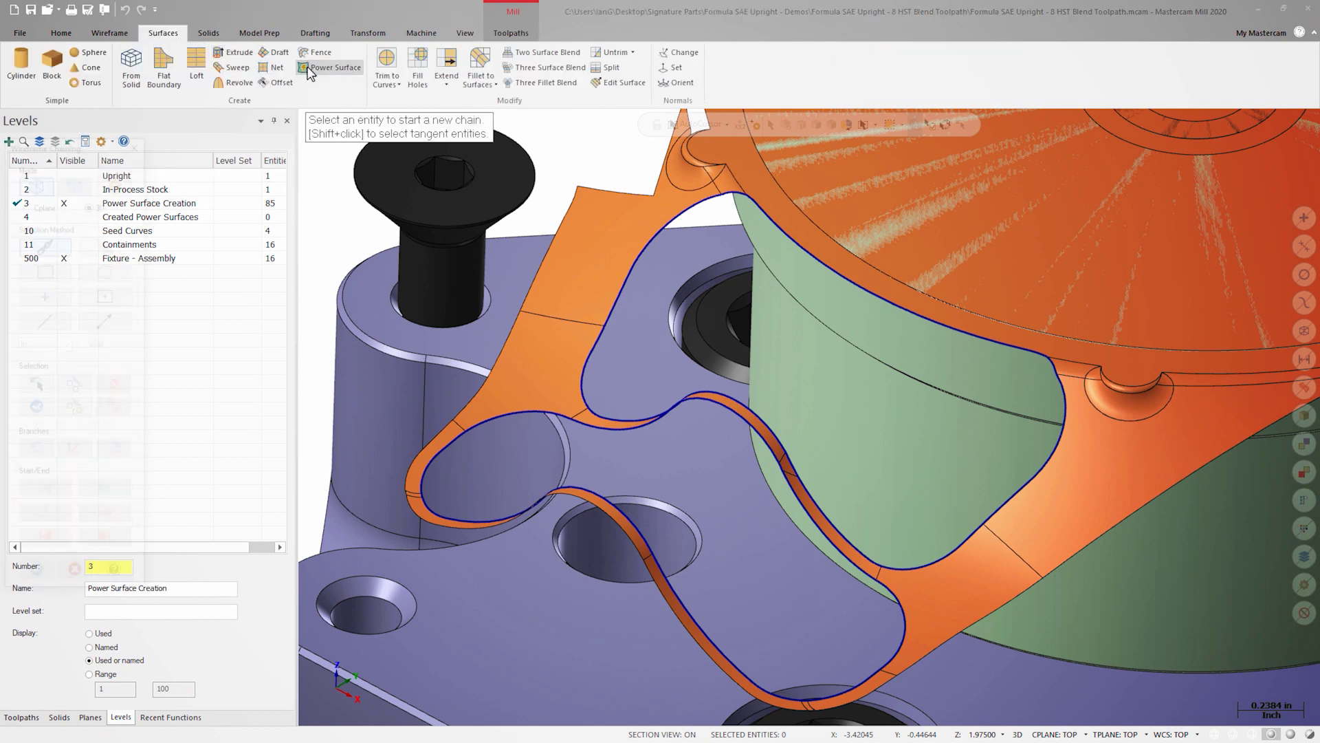
pyautogui.click(672, 225)
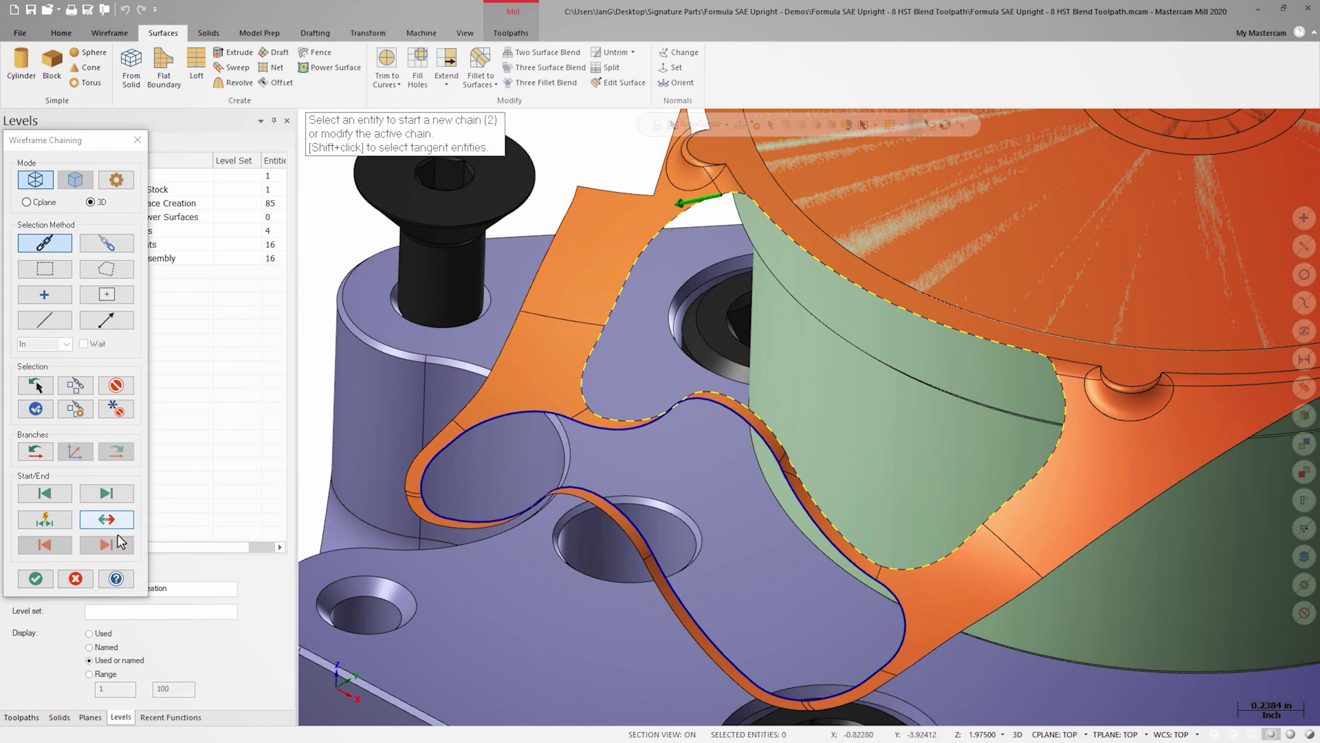
pyautogui.click(35, 578)
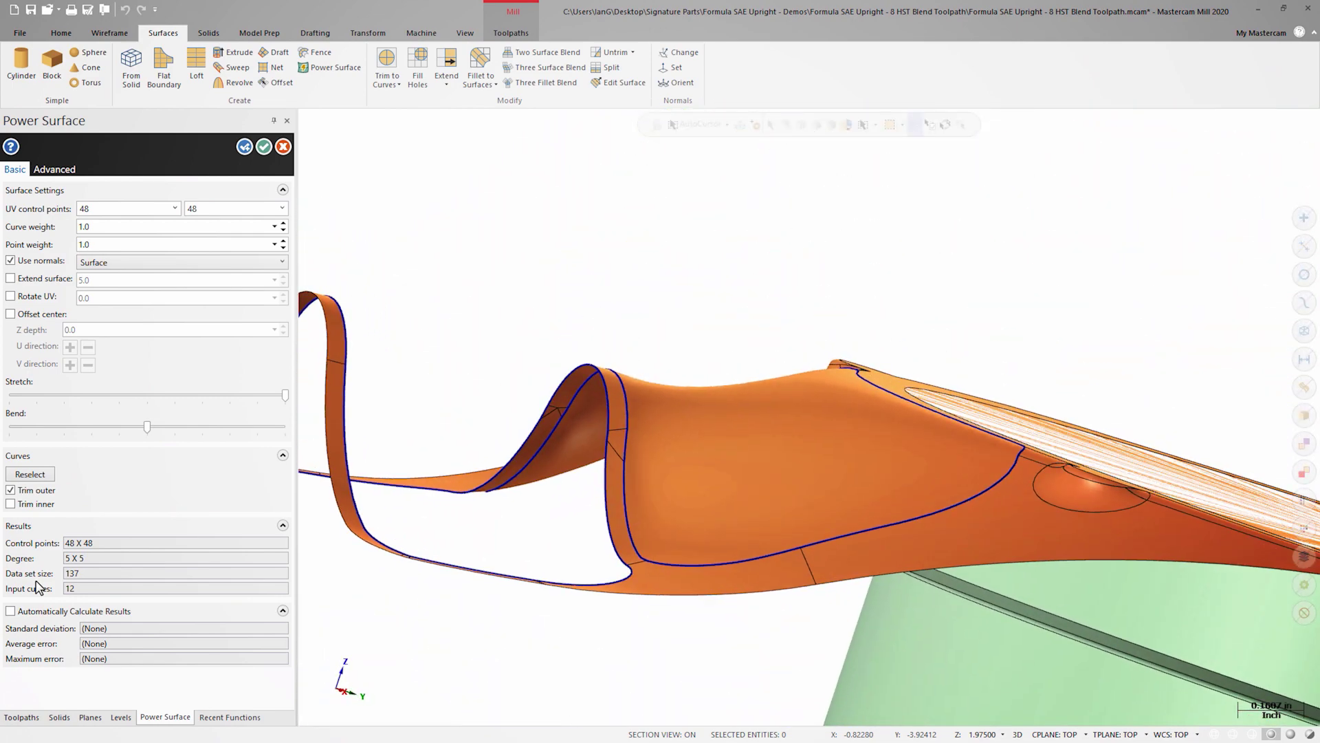
pyautogui.click(11, 262)
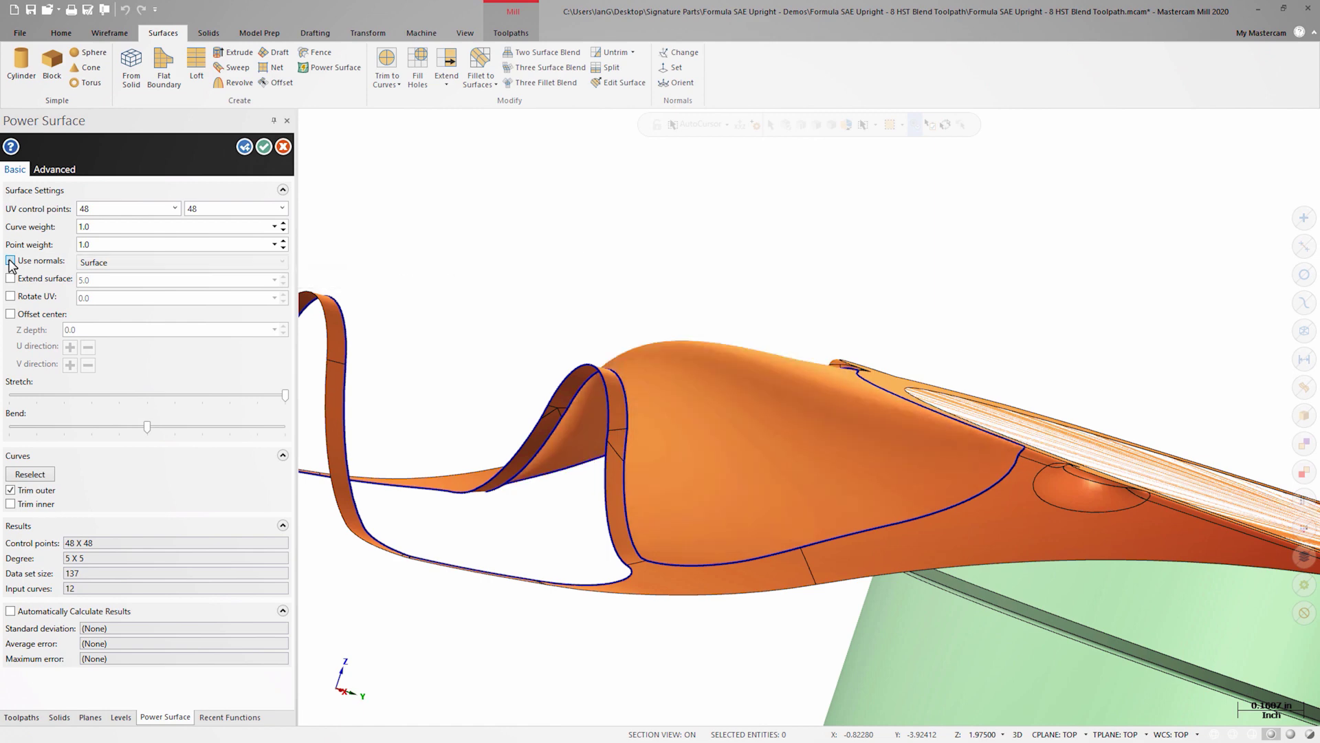
pyautogui.click(10, 261)
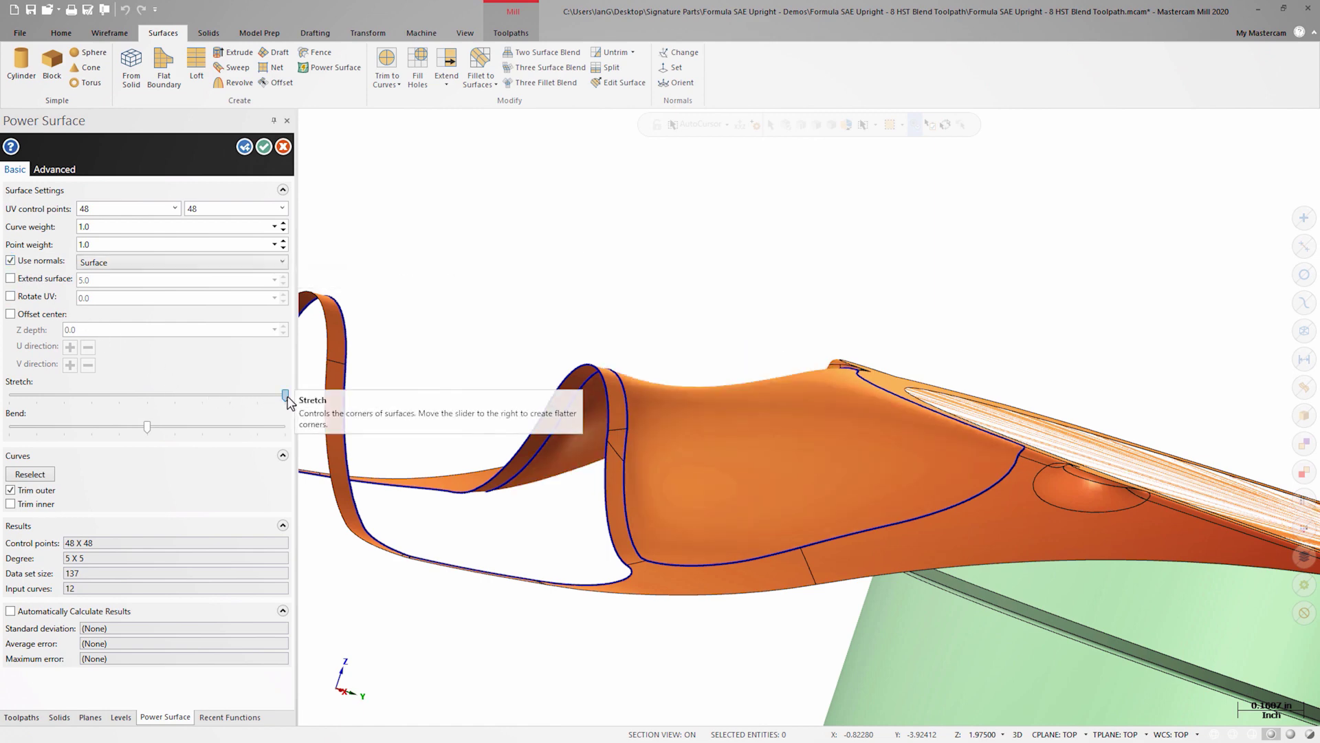
pyautogui.moveTo(282, 396)
pyautogui.mouseDown()
pyautogui.moveTo(157, 400)
pyautogui.moveTo(287, 395)
pyautogui.mouseUp()
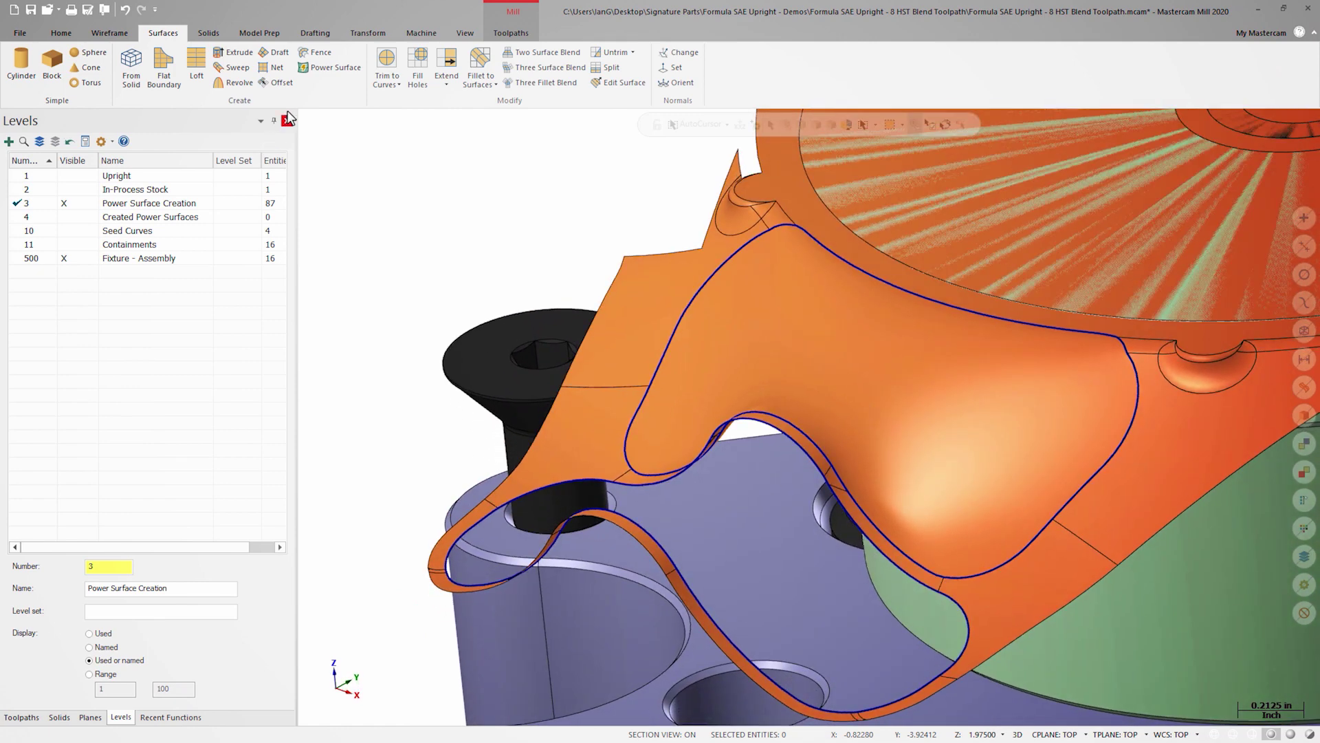
# Build a second power surface on the lower leg loop.
pyautogui.click(320, 68)
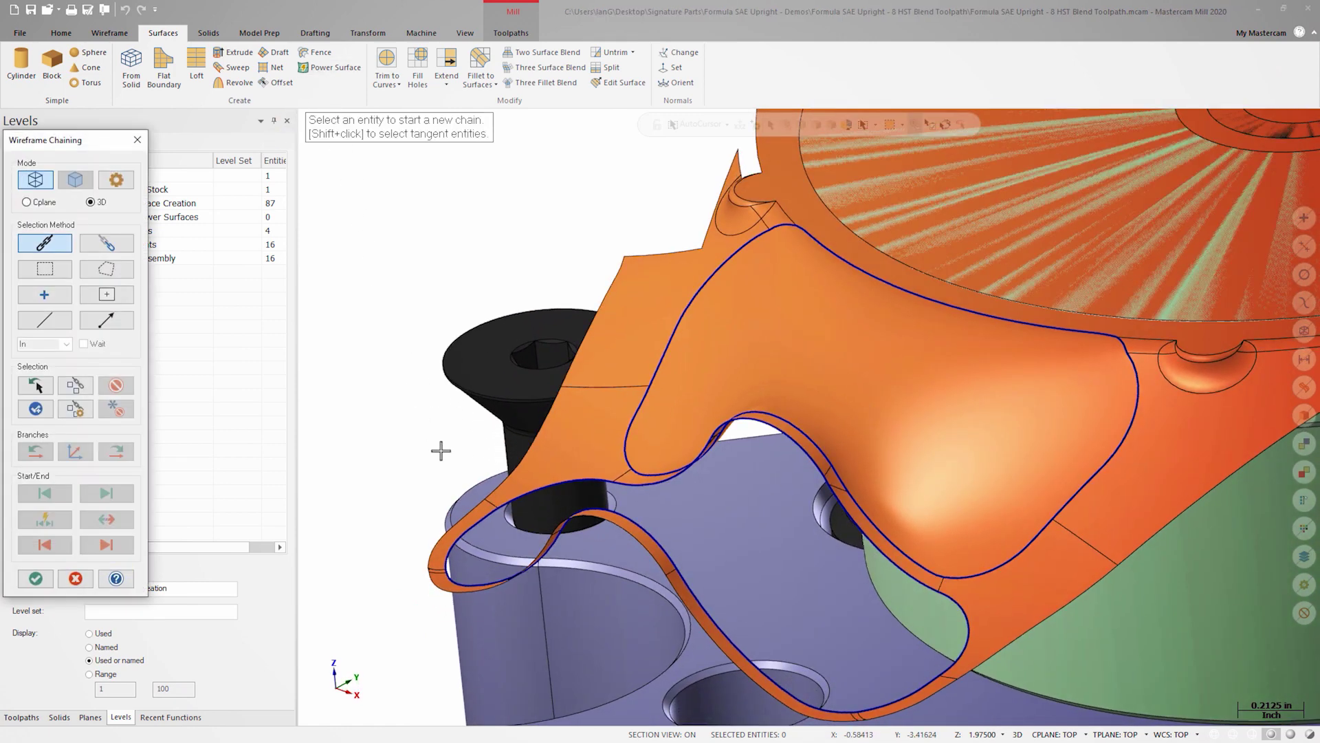
pyautogui.click(467, 524)
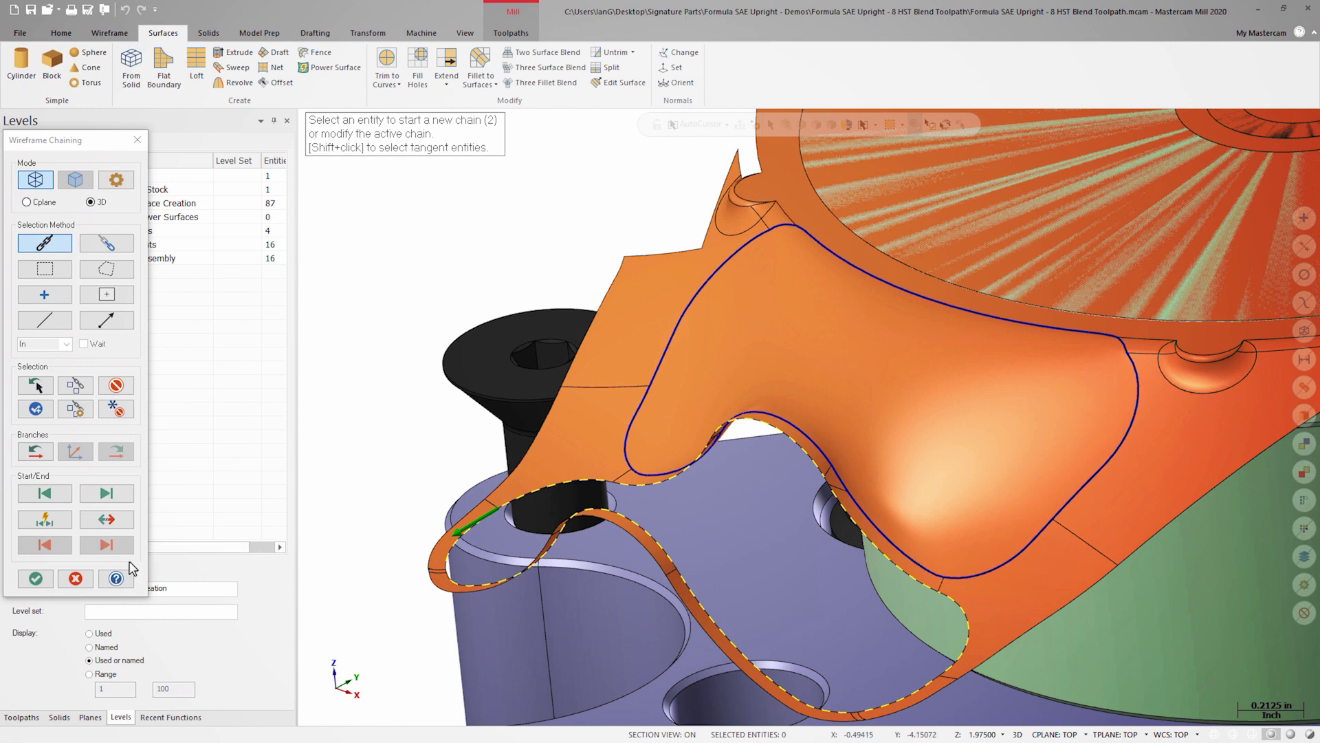
pyautogui.click(36, 579)
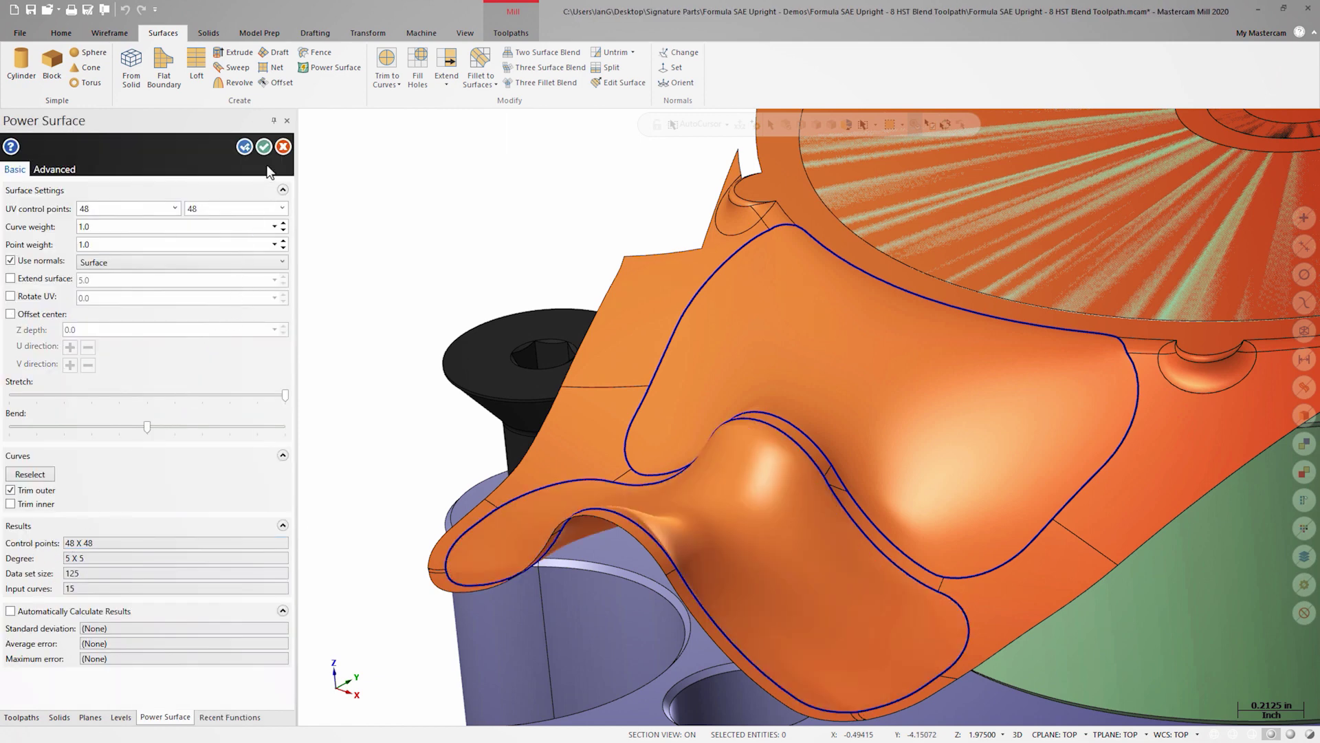
pyautogui.click(268, 146)
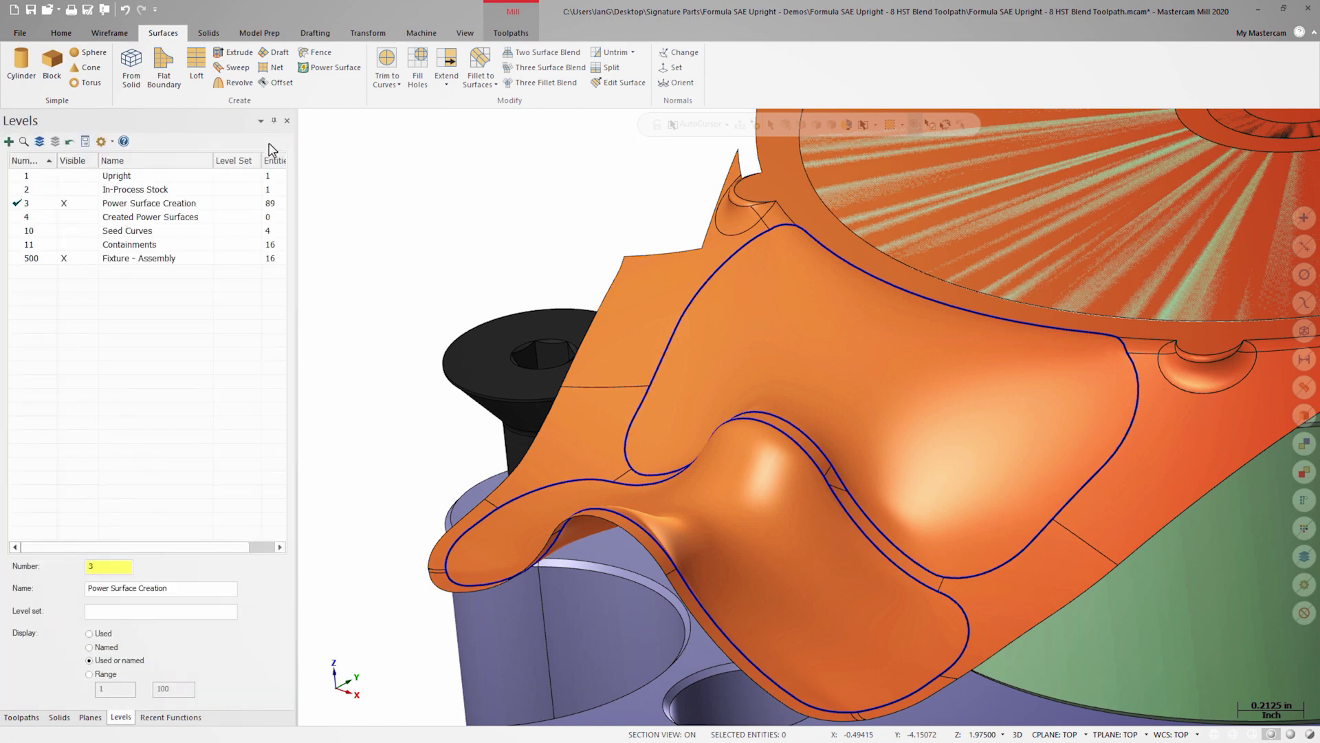
# Move the two new surfaces to level 4 Created Power Surfaces.
pyautogui.click(684, 371)
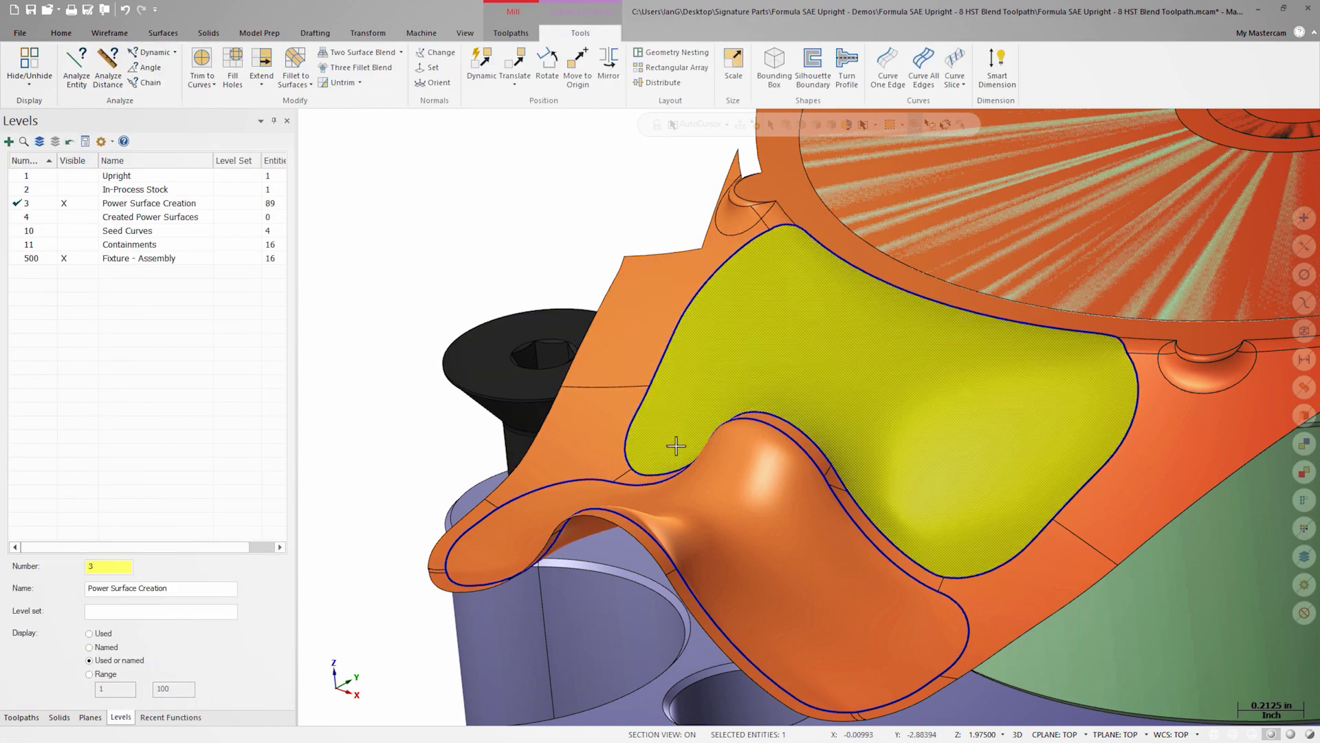
pyautogui.click(679, 510)
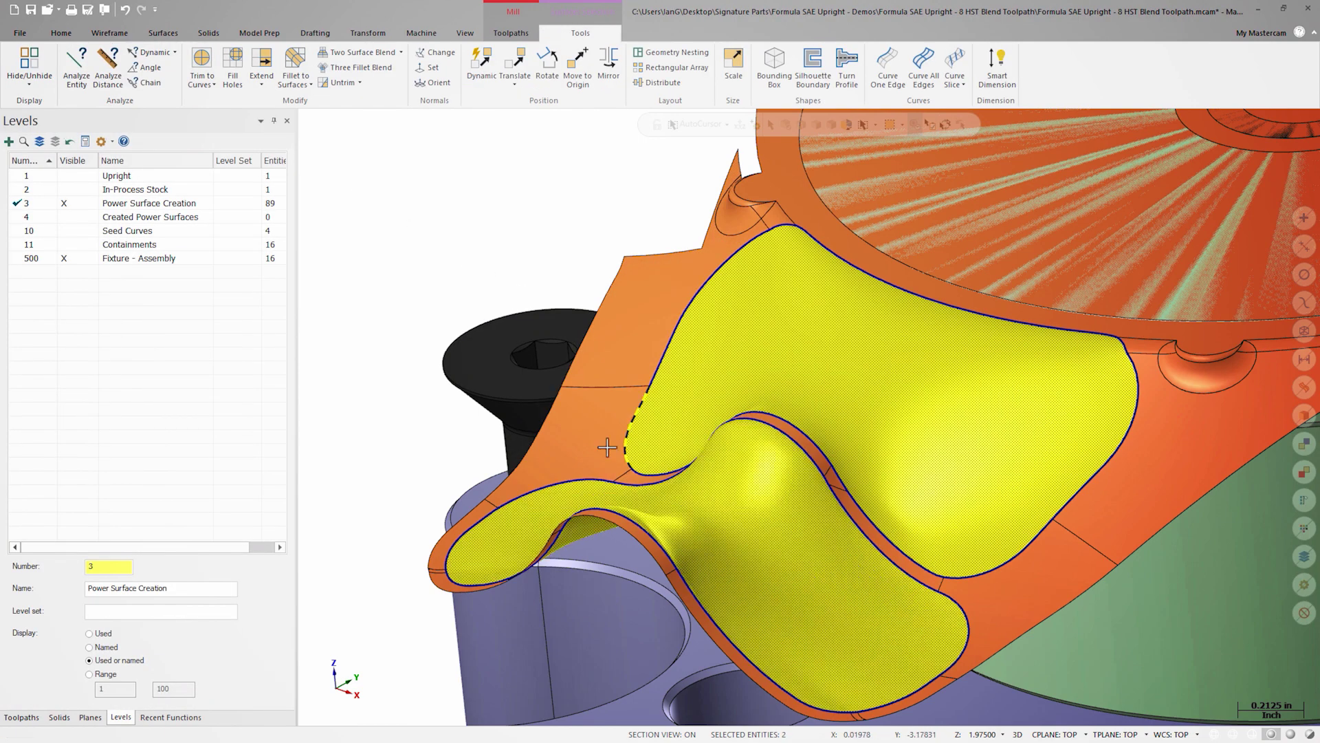
pyautogui.rightClick(403, 199)
pyautogui.click(542, 180)
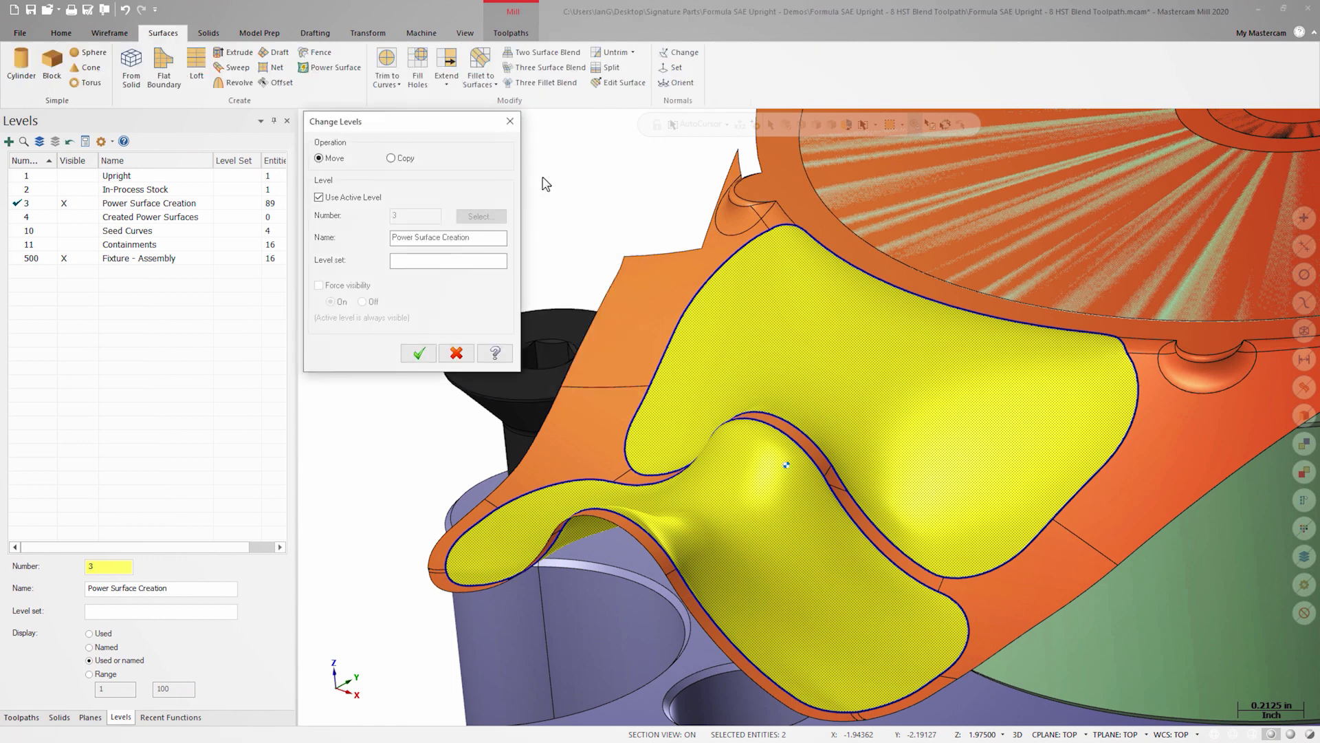
pyautogui.click(373, 197)
pyautogui.press('Return')
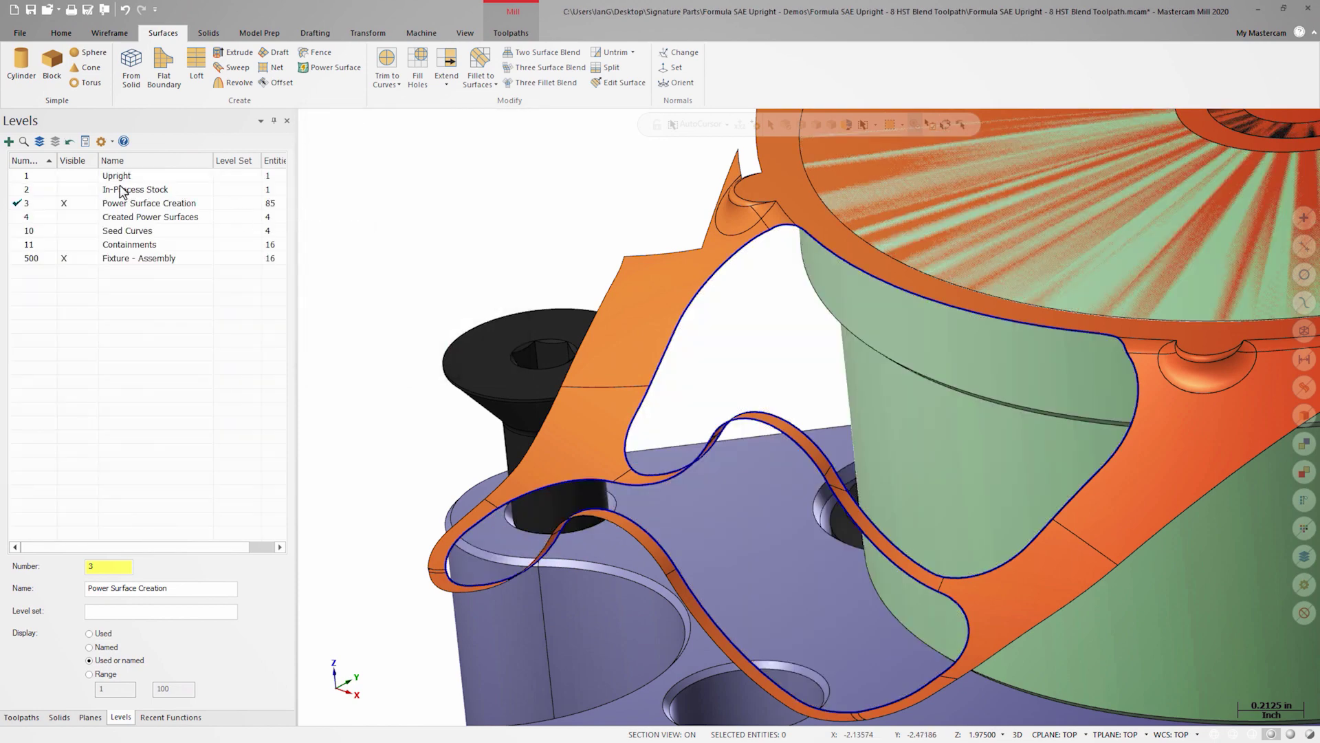
# Make Upright active and visible, hide level 3, and show levels 4 and 10.
pyautogui.click(67, 177)
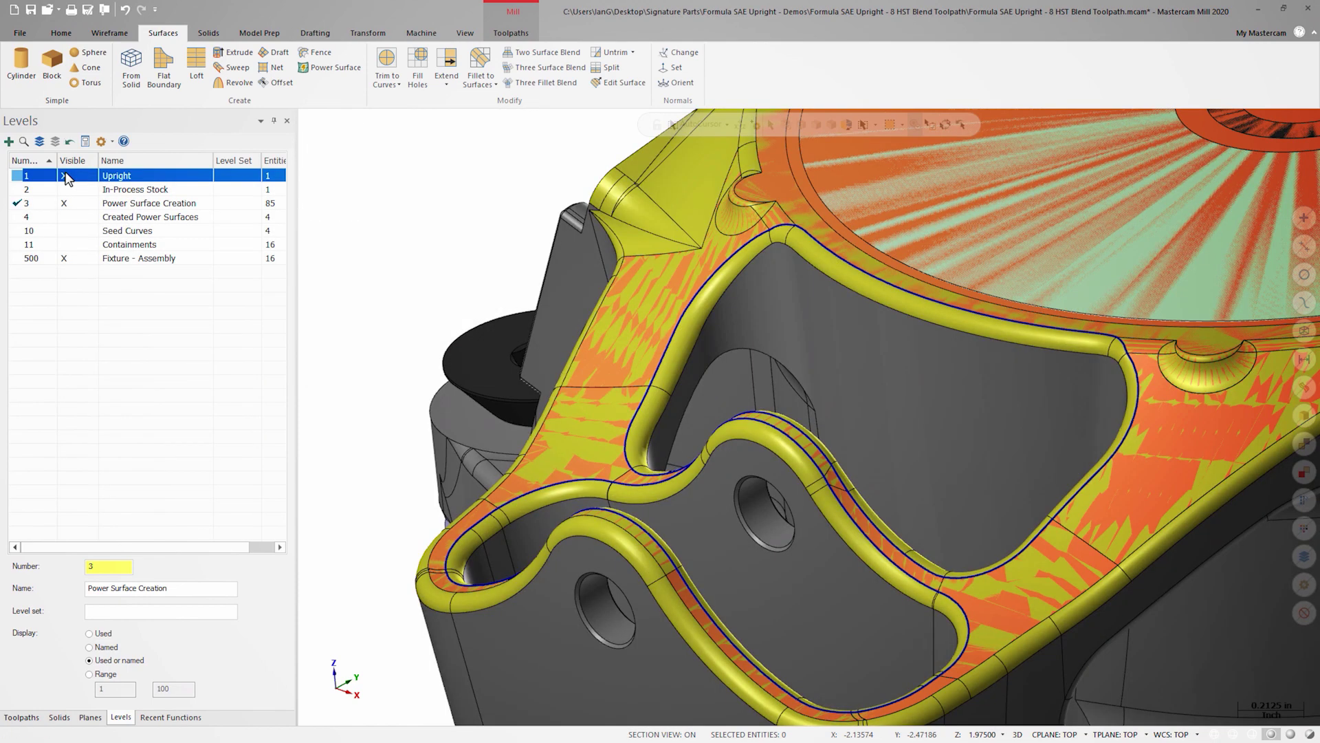
pyautogui.click(20, 176)
pyautogui.click(62, 202)
pyautogui.click(69, 218)
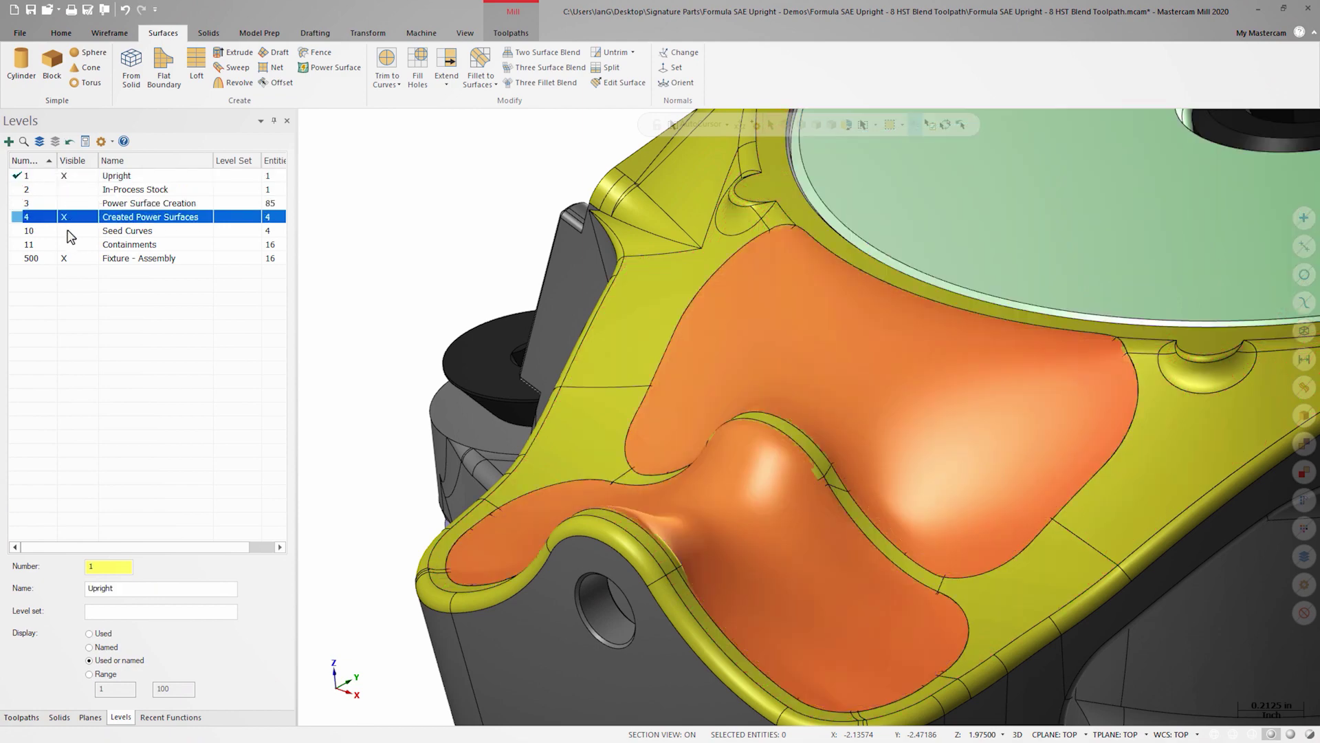
pyautogui.click(68, 232)
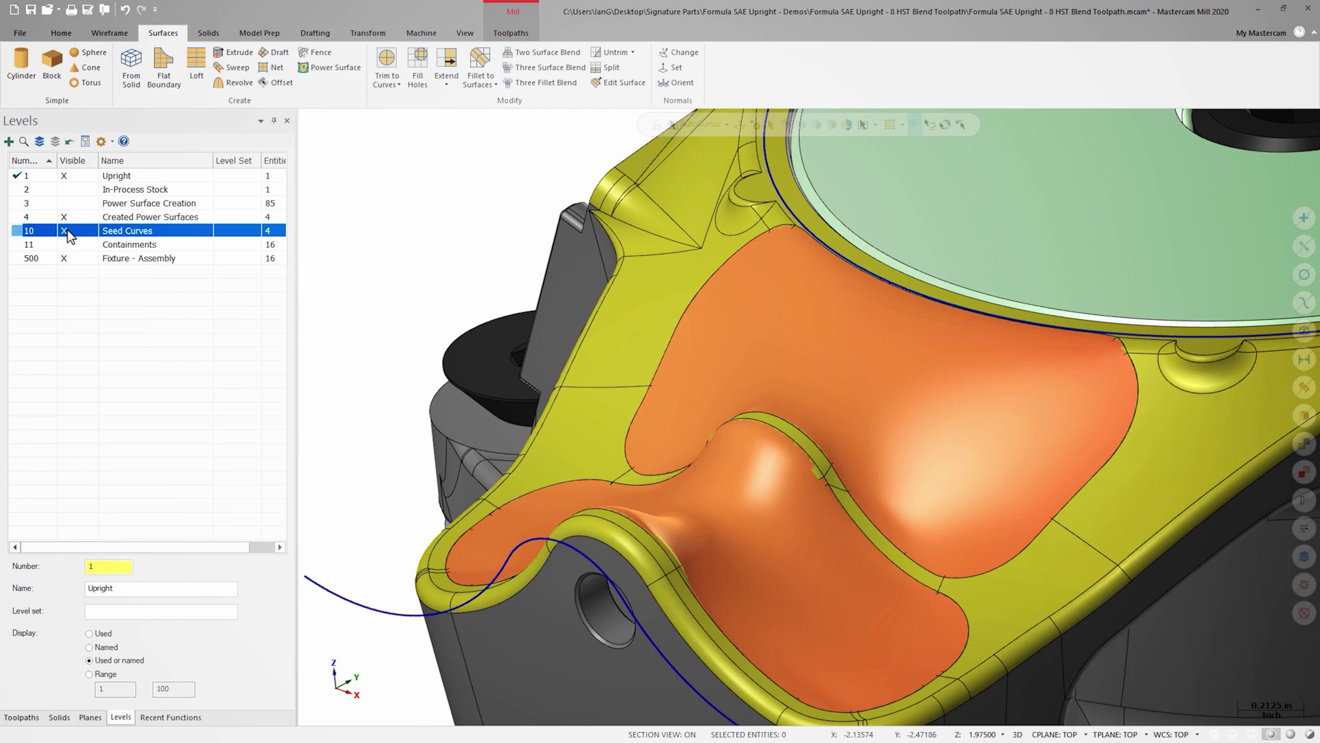
# Start a Surface High Speed Blend finishing toolpath with zero wall stock.
pyautogui.click(511, 33)
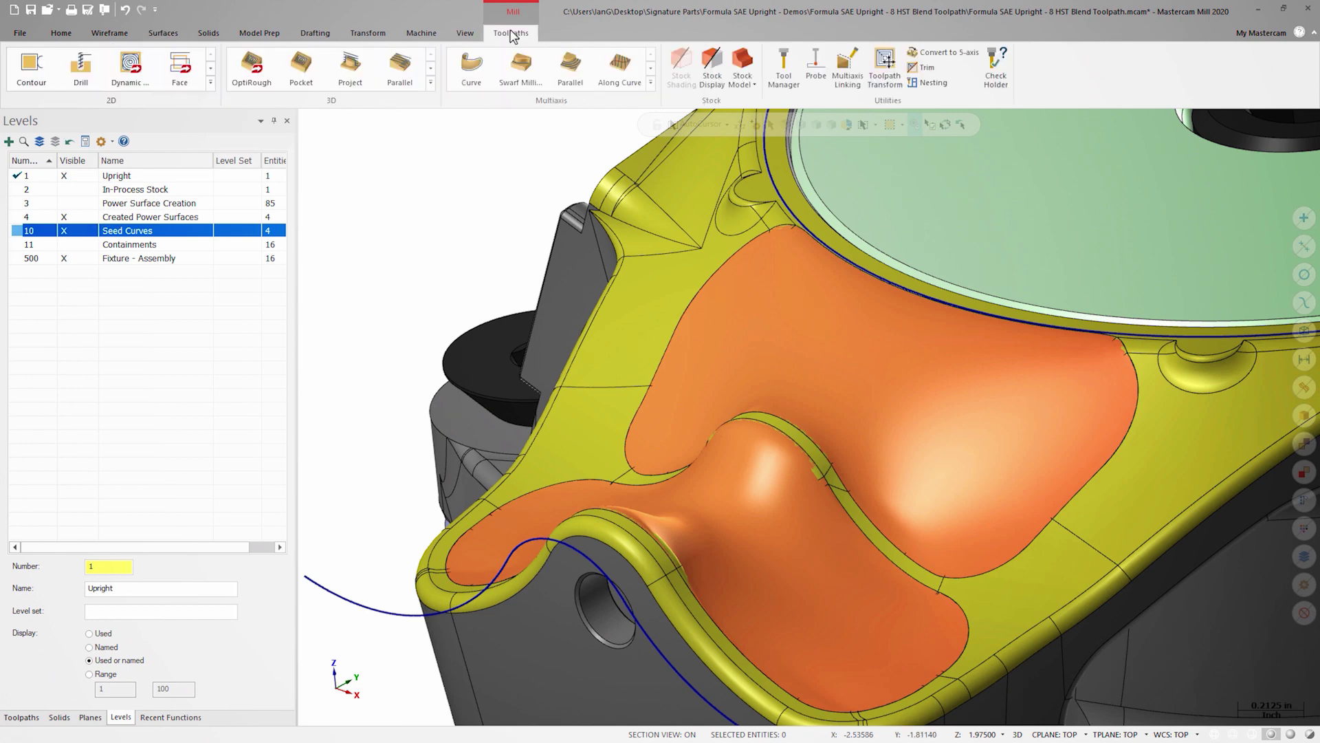
pyautogui.click(430, 84)
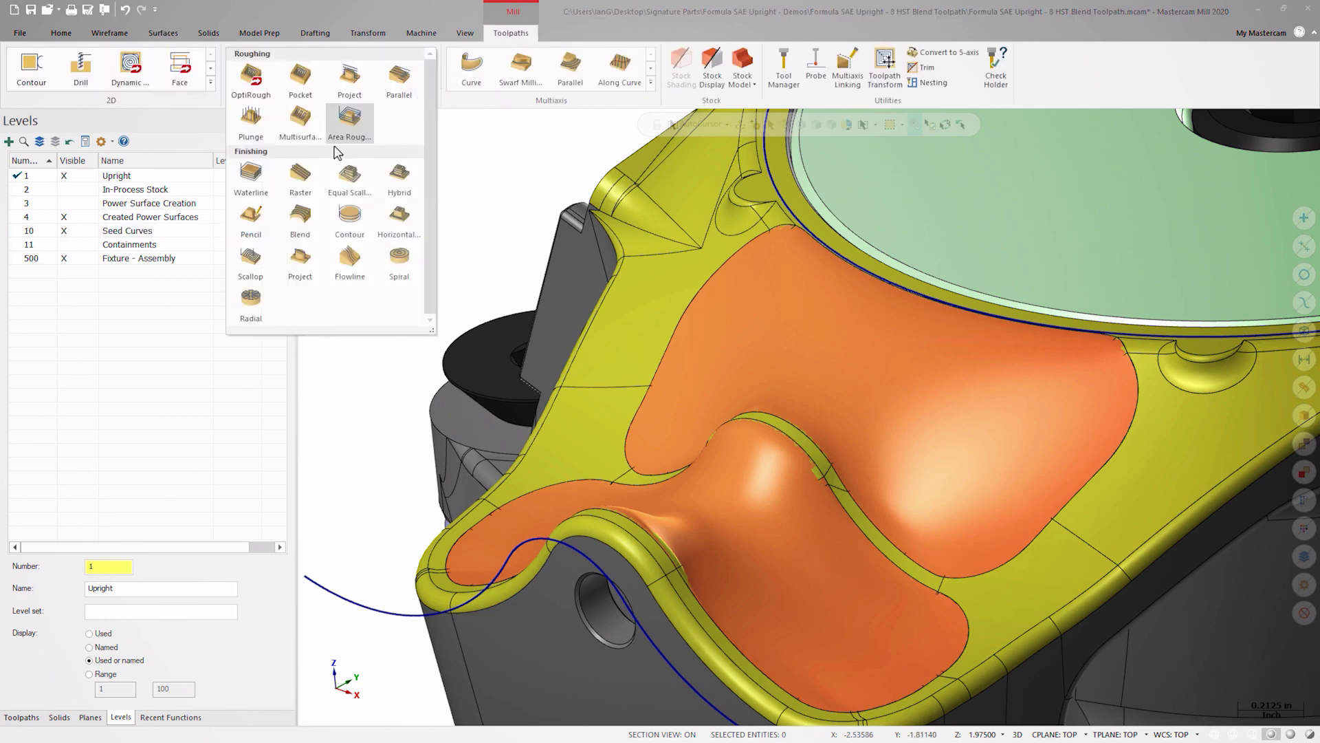
pyautogui.click(297, 172)
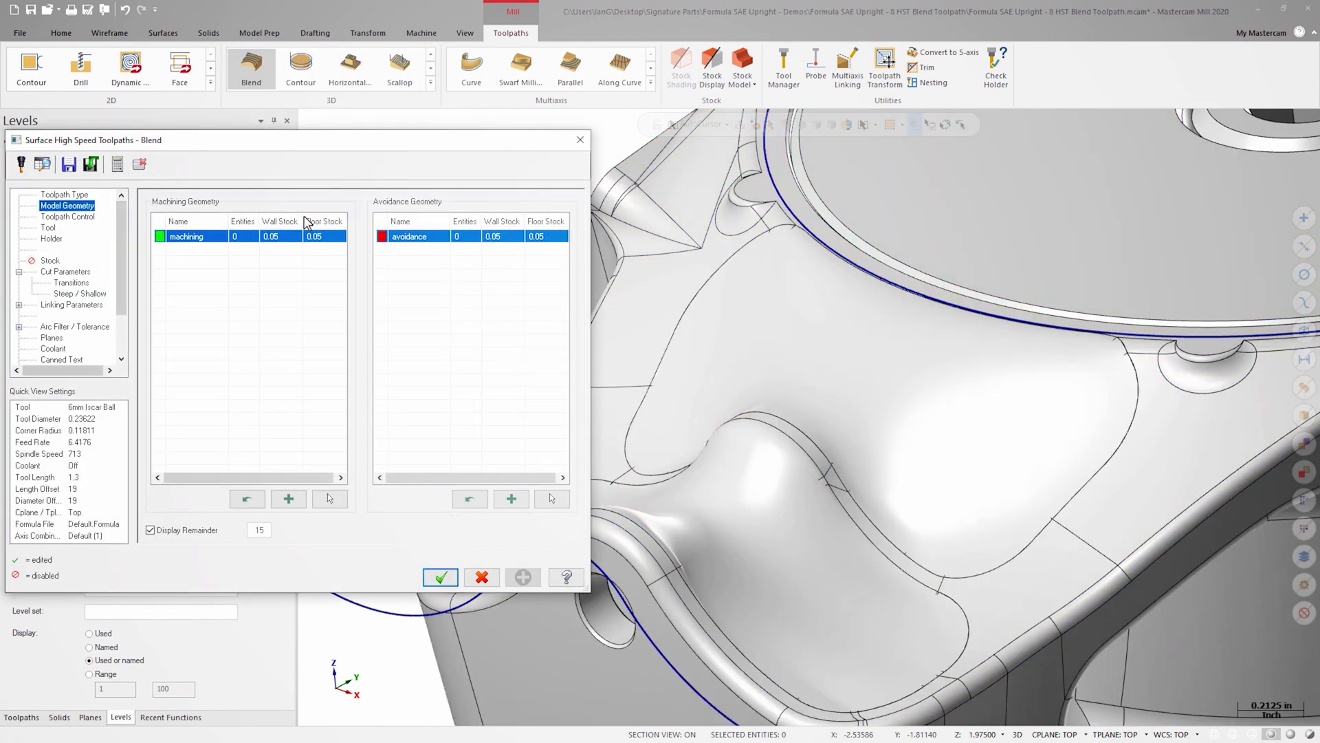
pyautogui.doubleClick(292, 238)
pyautogui.press('Return')
pyautogui.press('Return')
# Filter surface selection by colour, adding colours 60 and 136 from the upright.
pyautogui.click(330, 497)
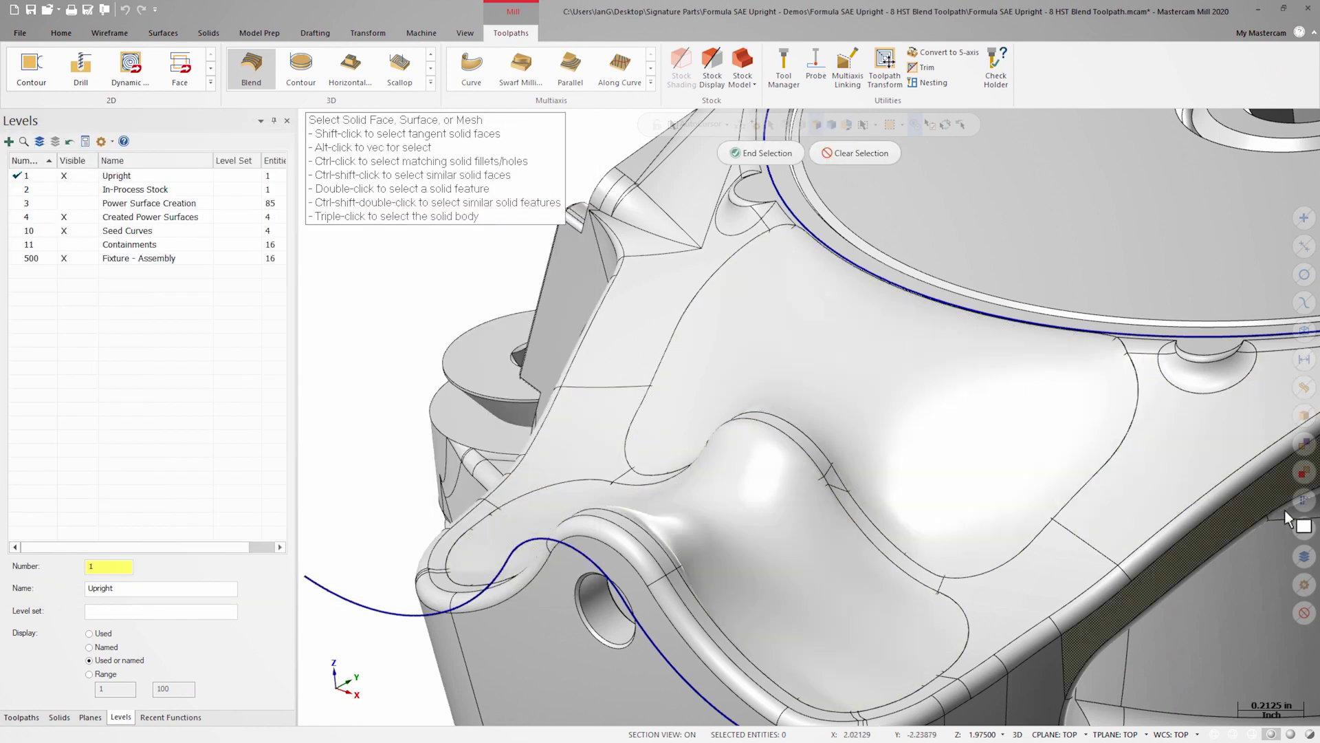
pyautogui.click(1304, 529)
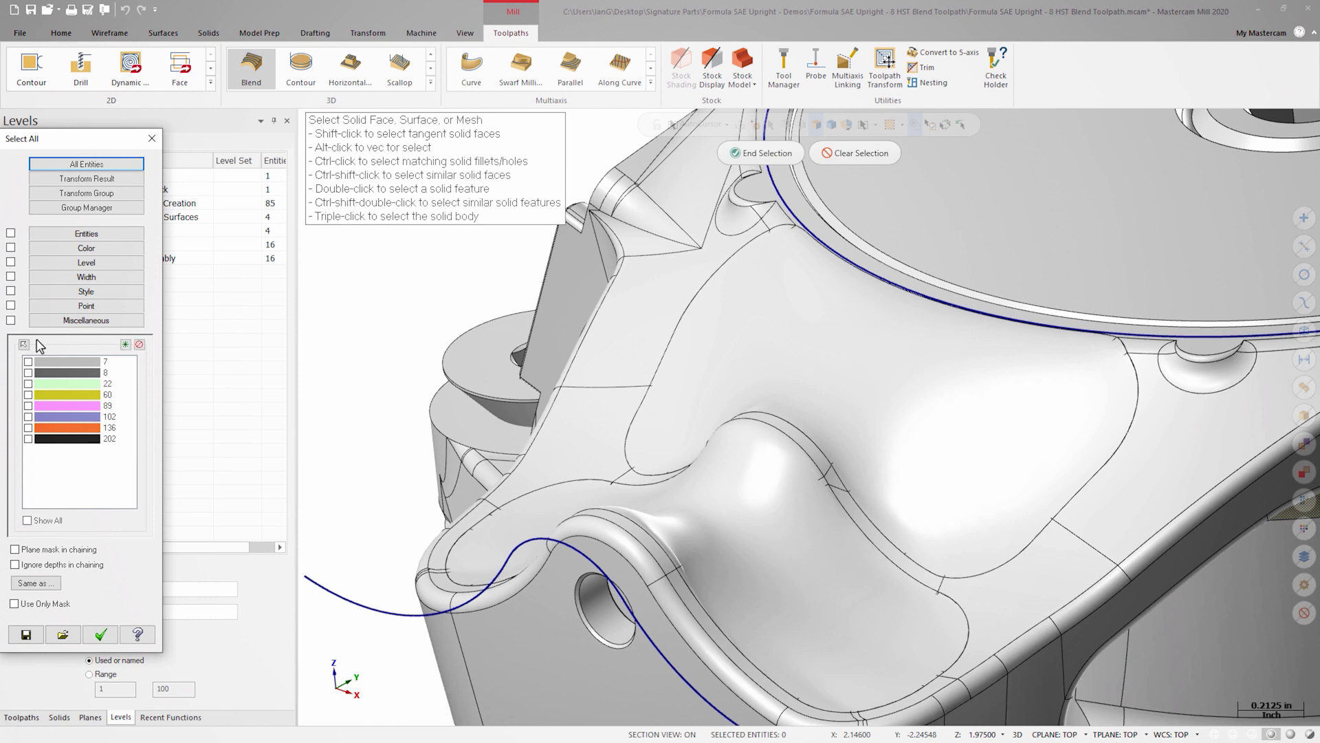
pyautogui.click(24, 346)
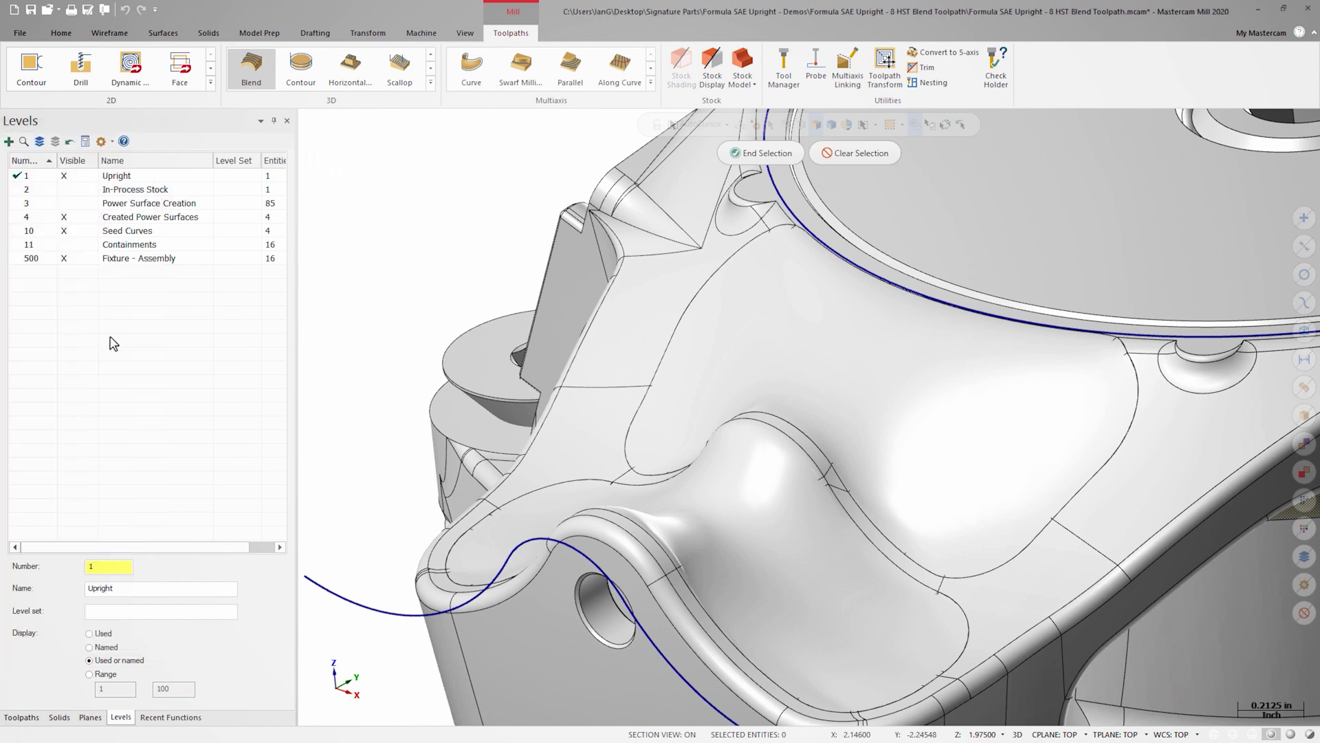
pyautogui.click(636, 322)
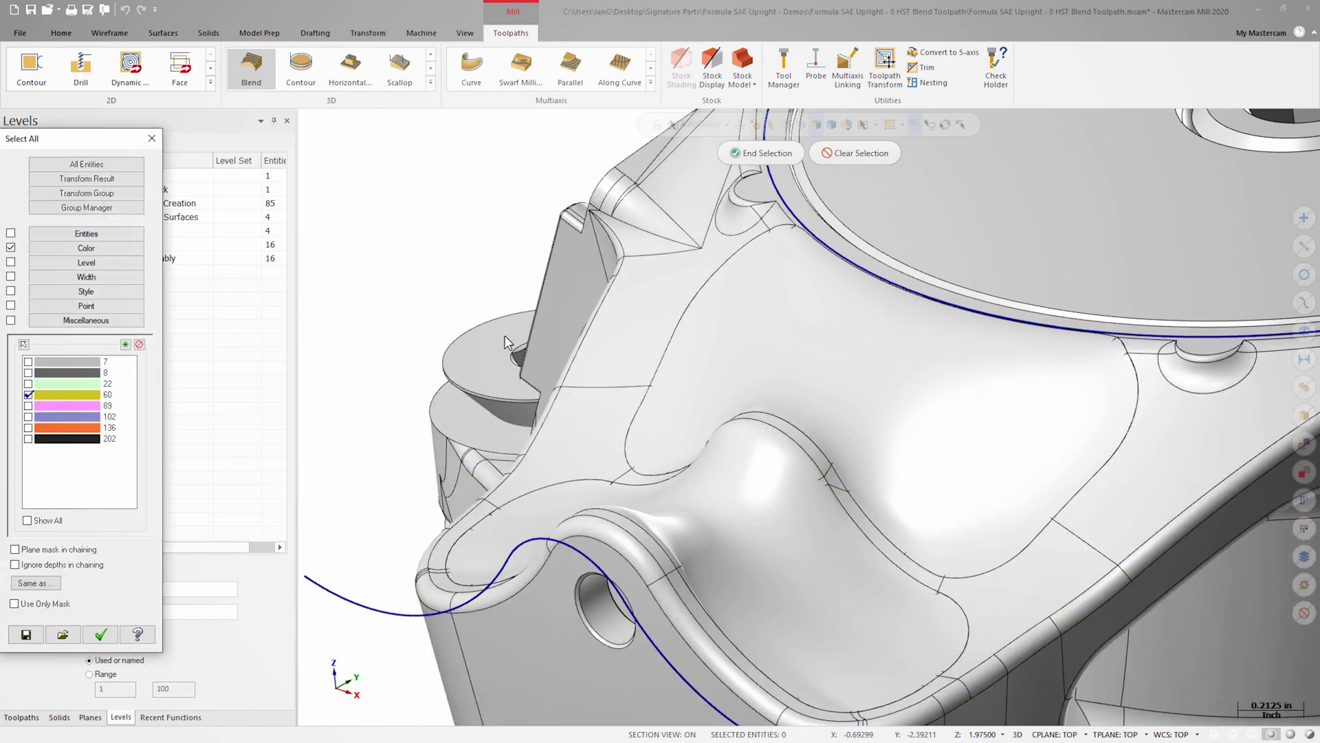
pyautogui.click(25, 345)
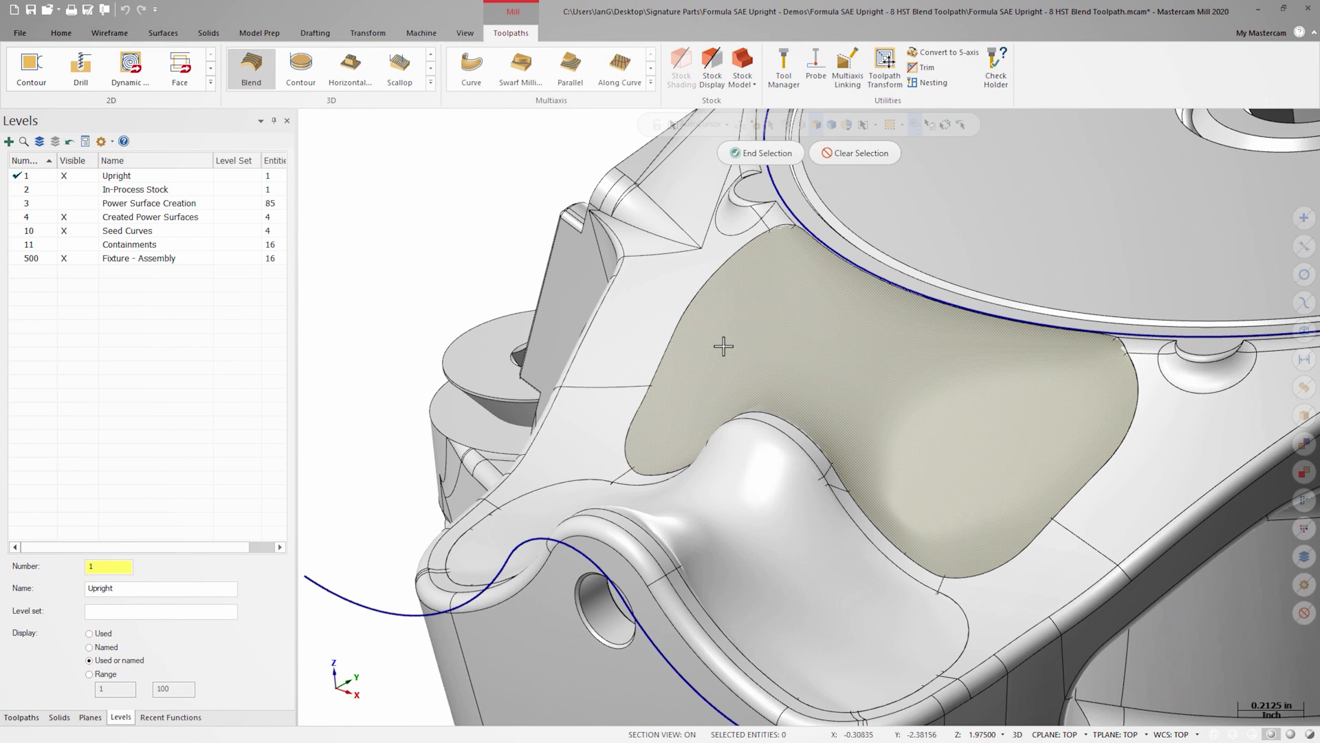
pyautogui.click(722, 350)
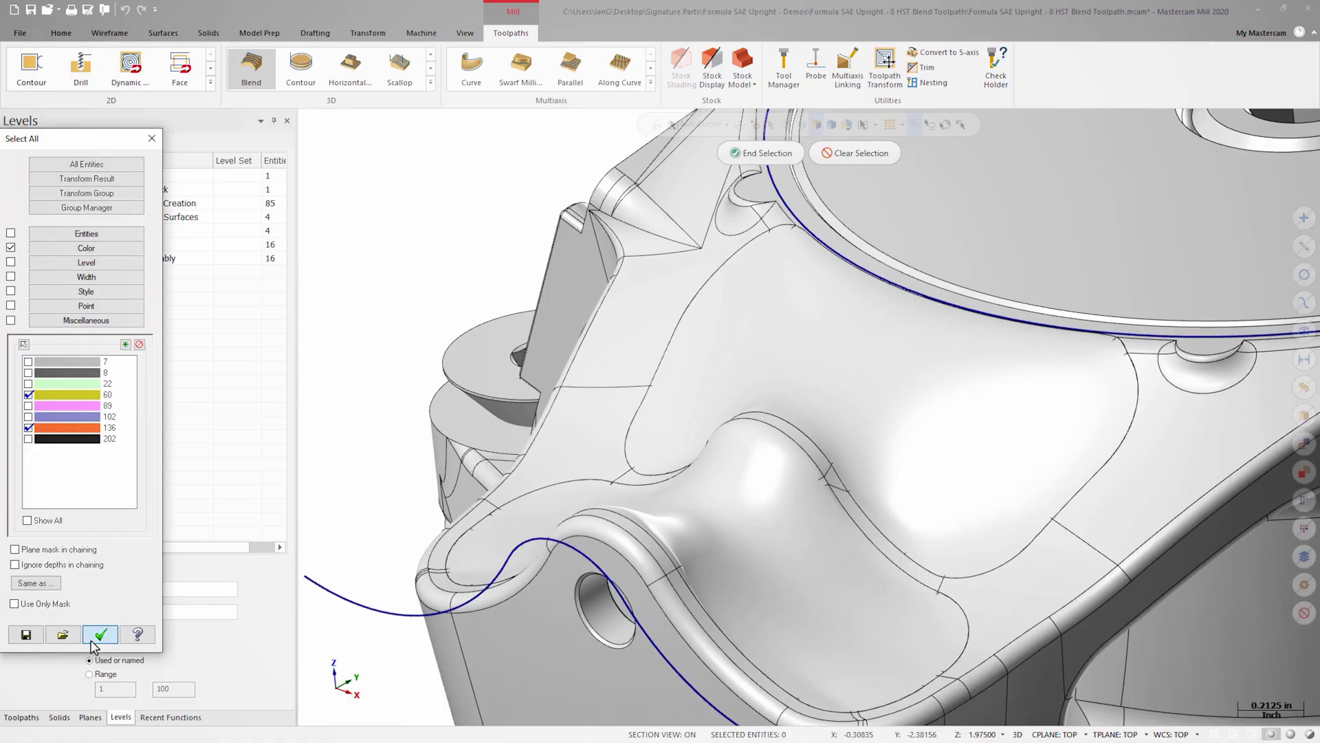
# Select all surfaces matching the colour filter.
pyautogui.click(99, 634)
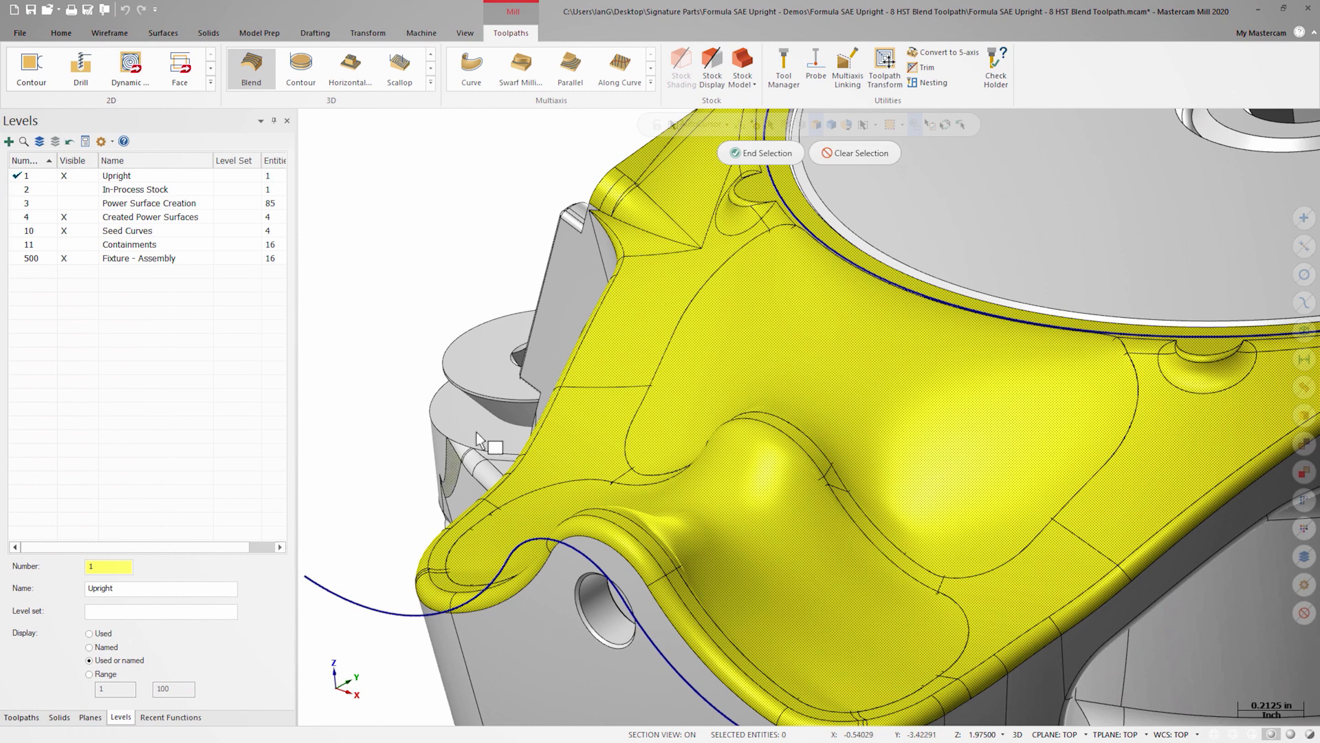
# Use the 144 selected surfaces as machining geometry and chain both blue seed curves as guides.
pyautogui.click(781, 155)
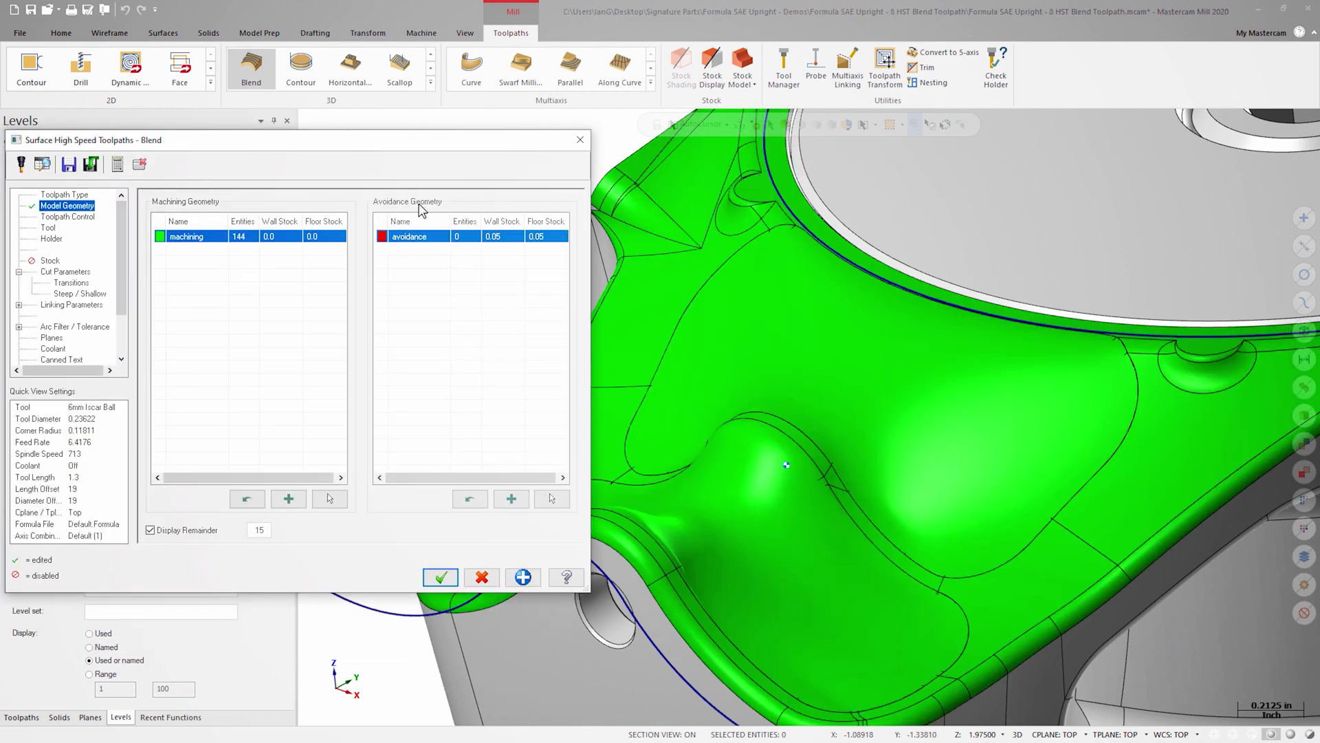
pyautogui.click(92, 217)
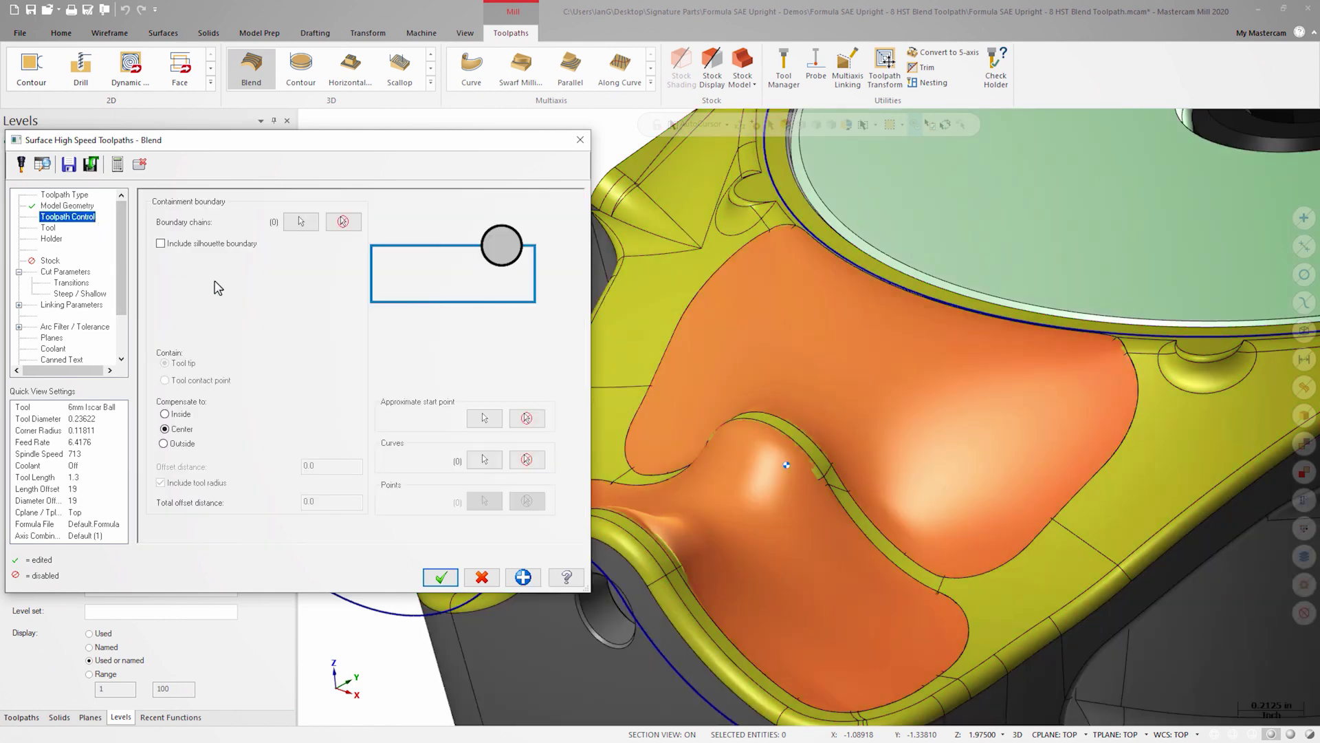
pyautogui.click(483, 458)
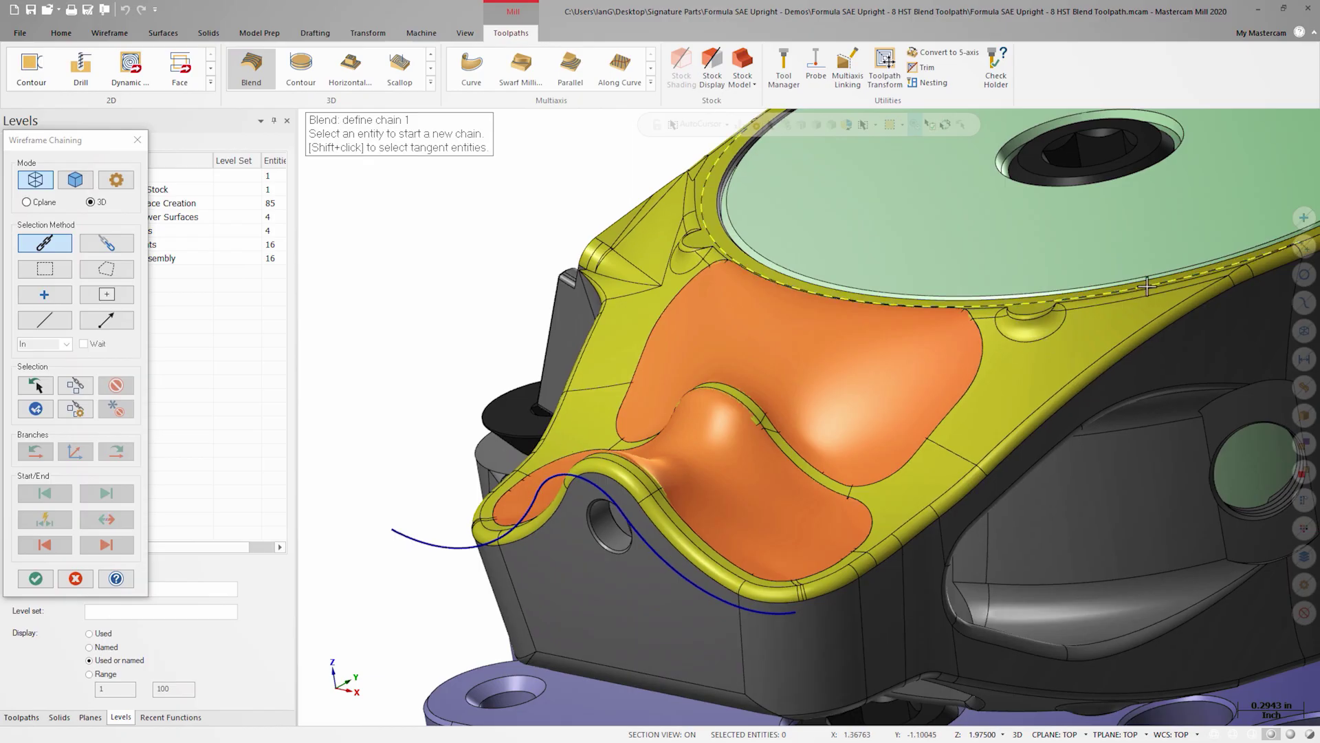
pyautogui.click(770, 611)
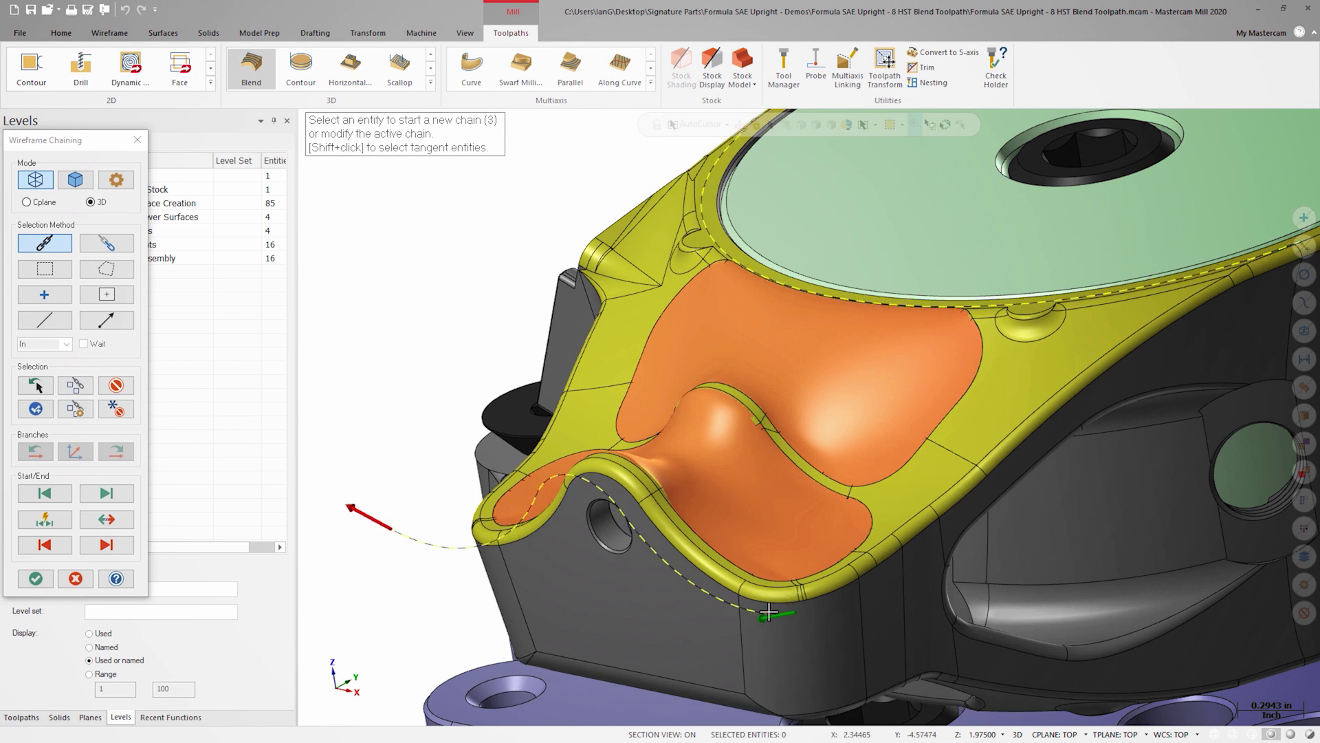
pyautogui.click(35, 578)
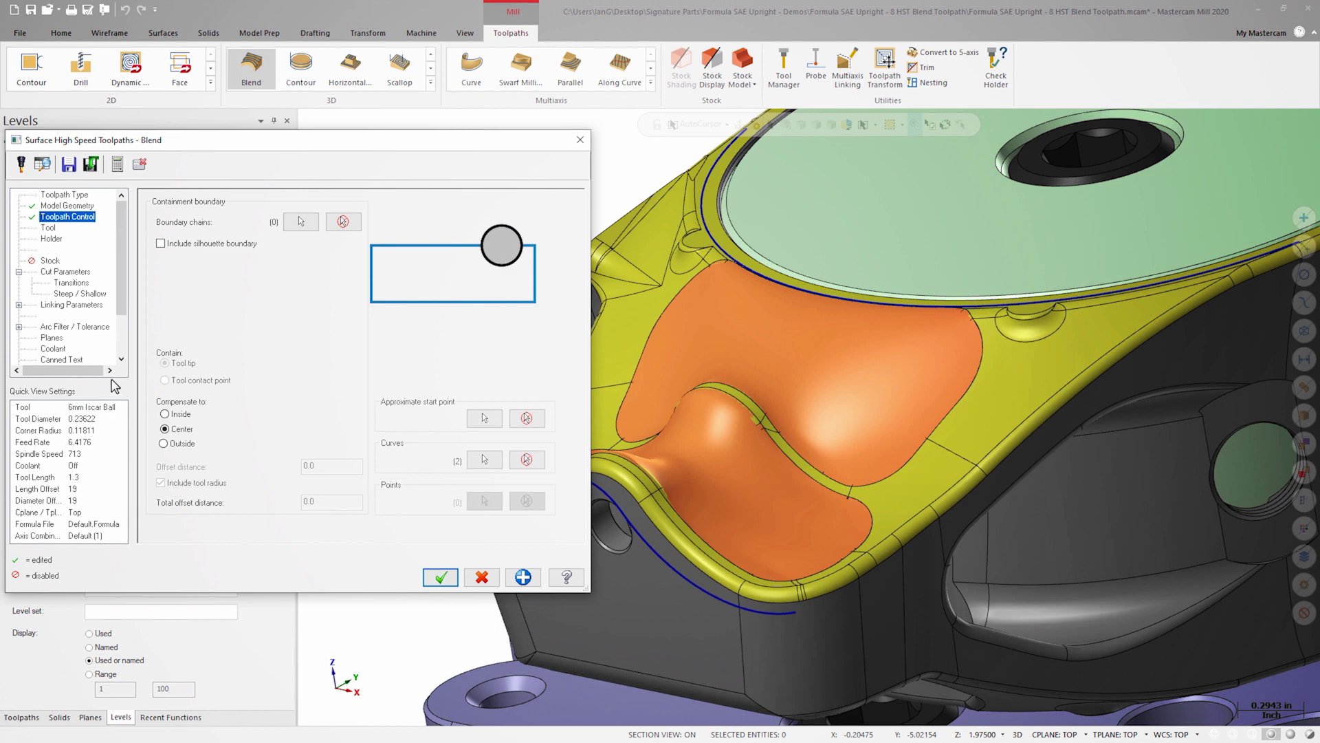
# Set the Blend stepover to 0.03 with the Zigzag cut method.
pyautogui.click(85, 273)
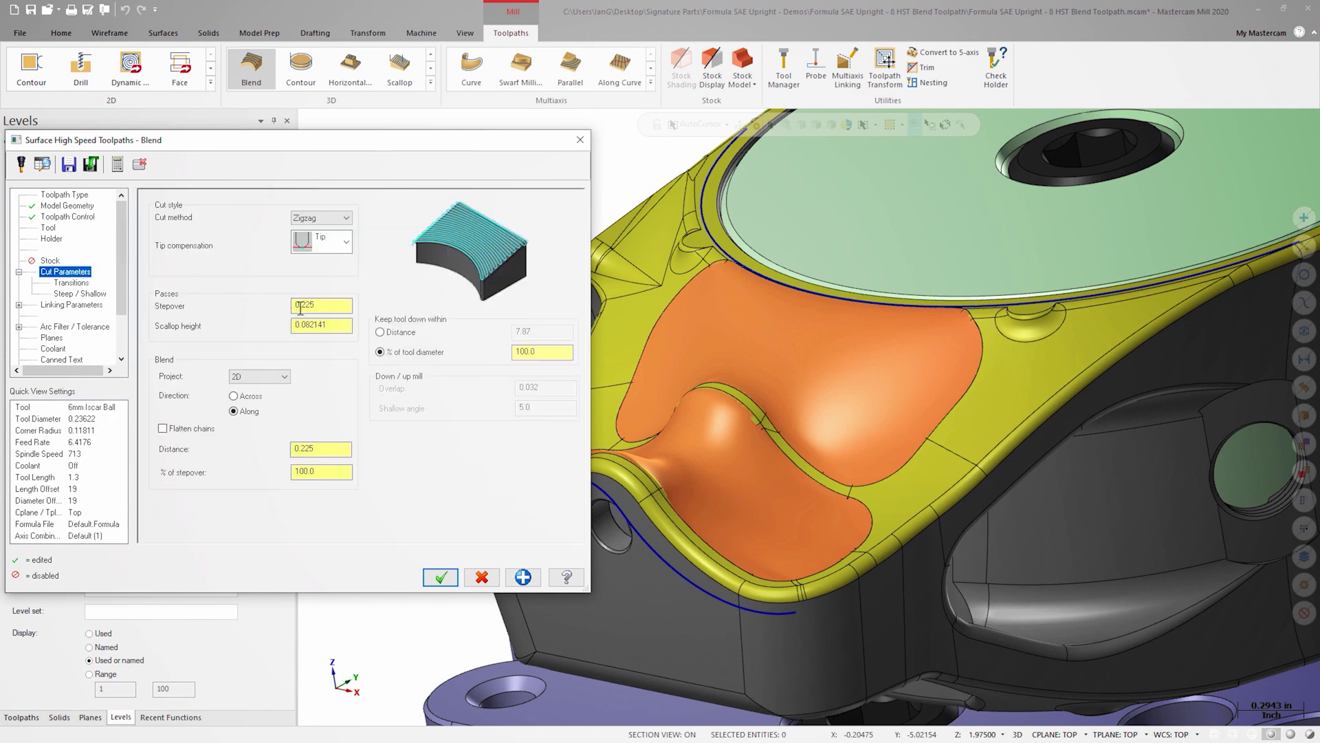
pyautogui.moveTo(305, 306); pyautogui.dragTo(360, 306)
pyautogui.write('0.03')
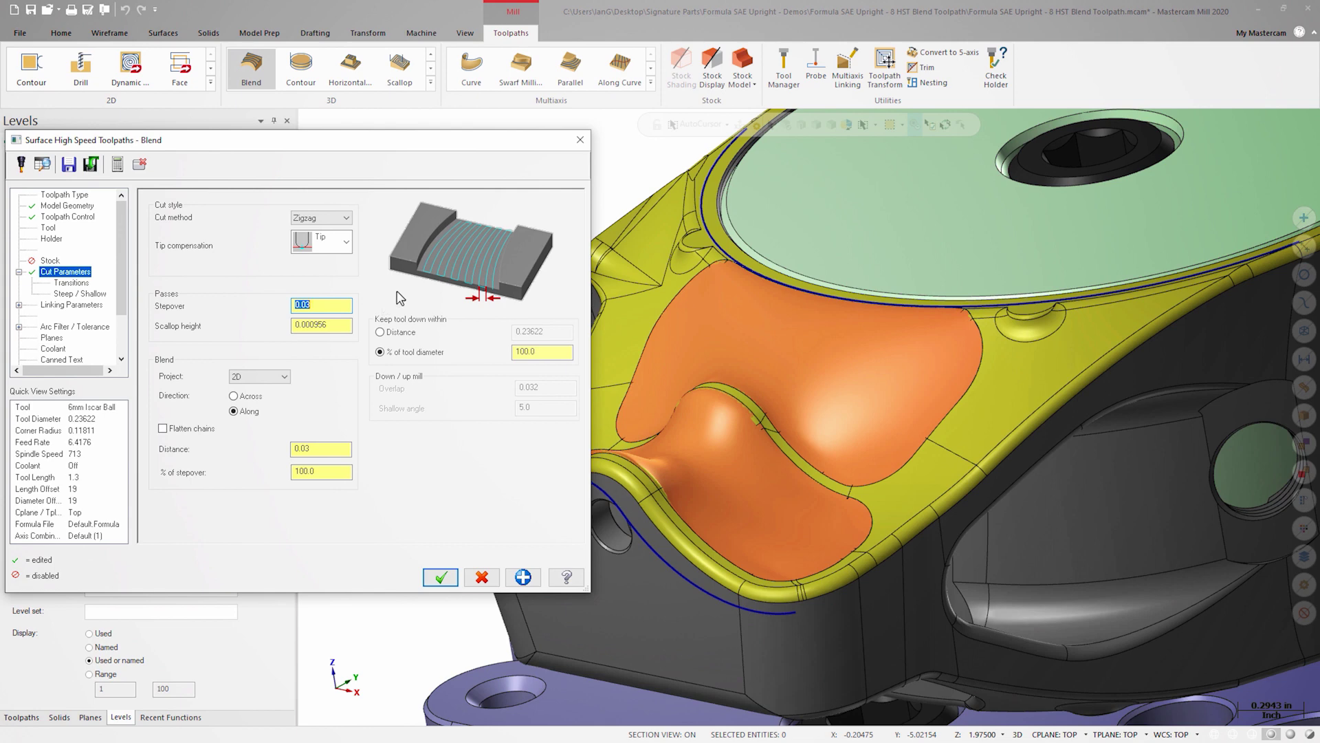
pyautogui.click(348, 221)
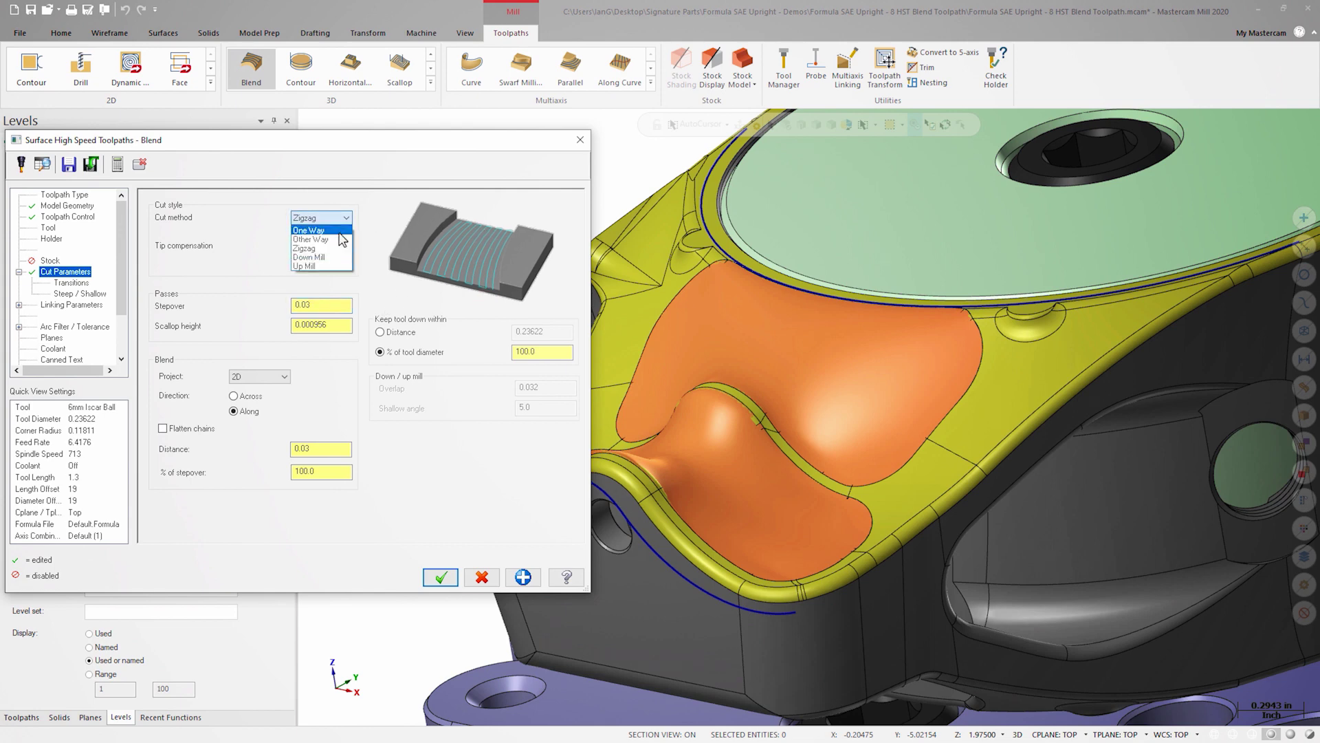
pyautogui.click(330, 247)
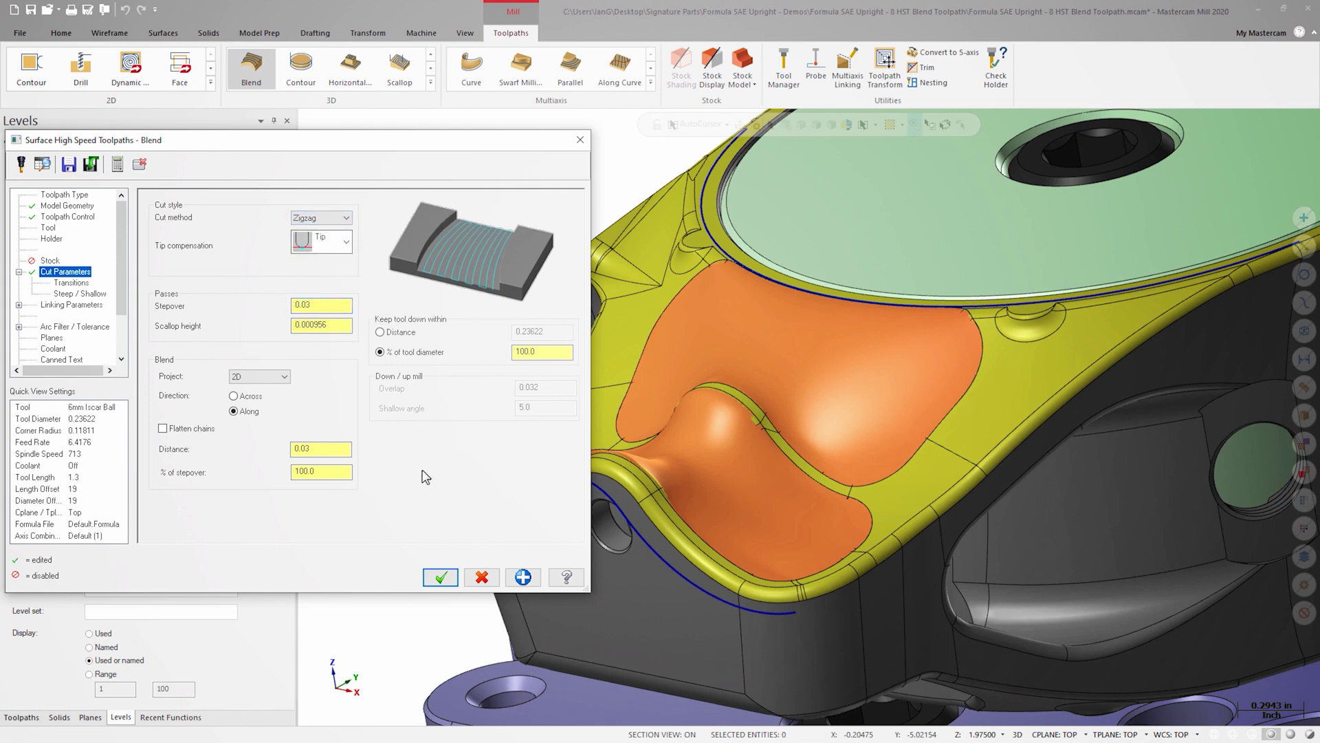
# Generate Blend operation 3 and backplot its tool motion over the hole area.
pyautogui.click(438, 578)
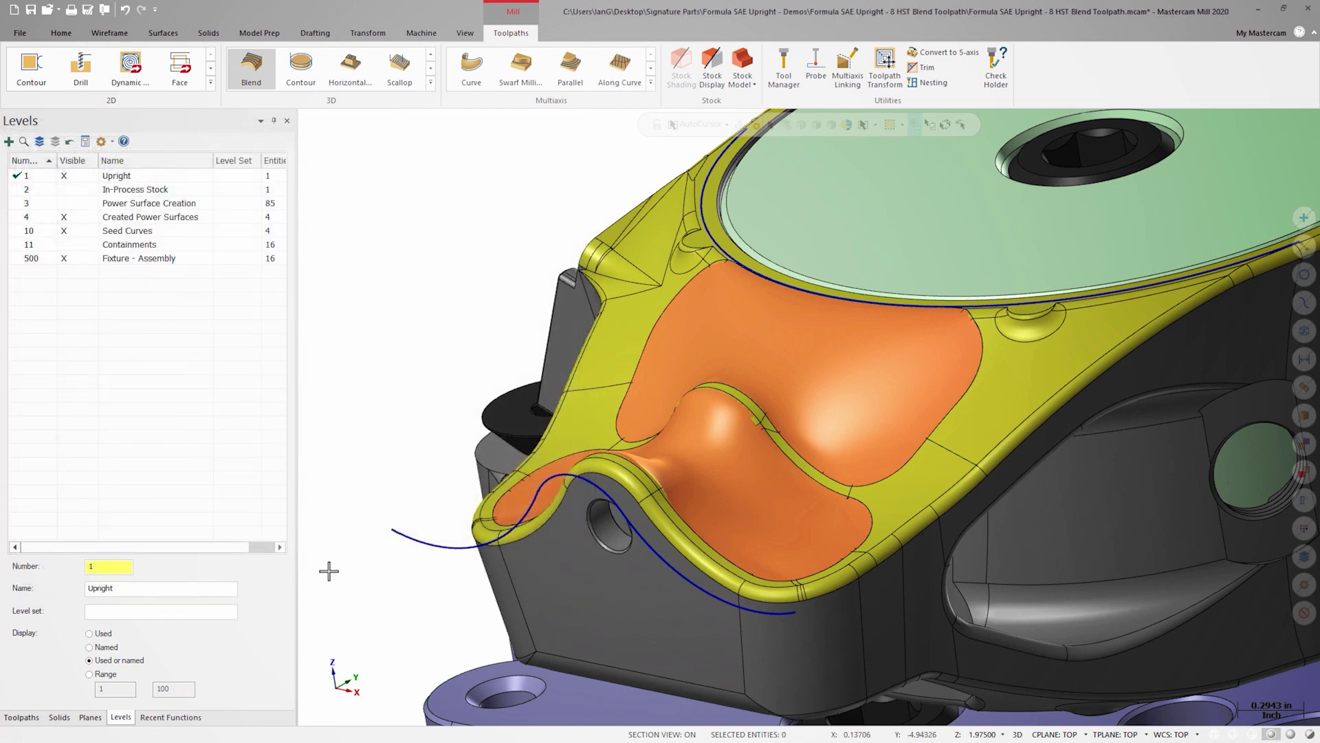
pyautogui.click(22, 717)
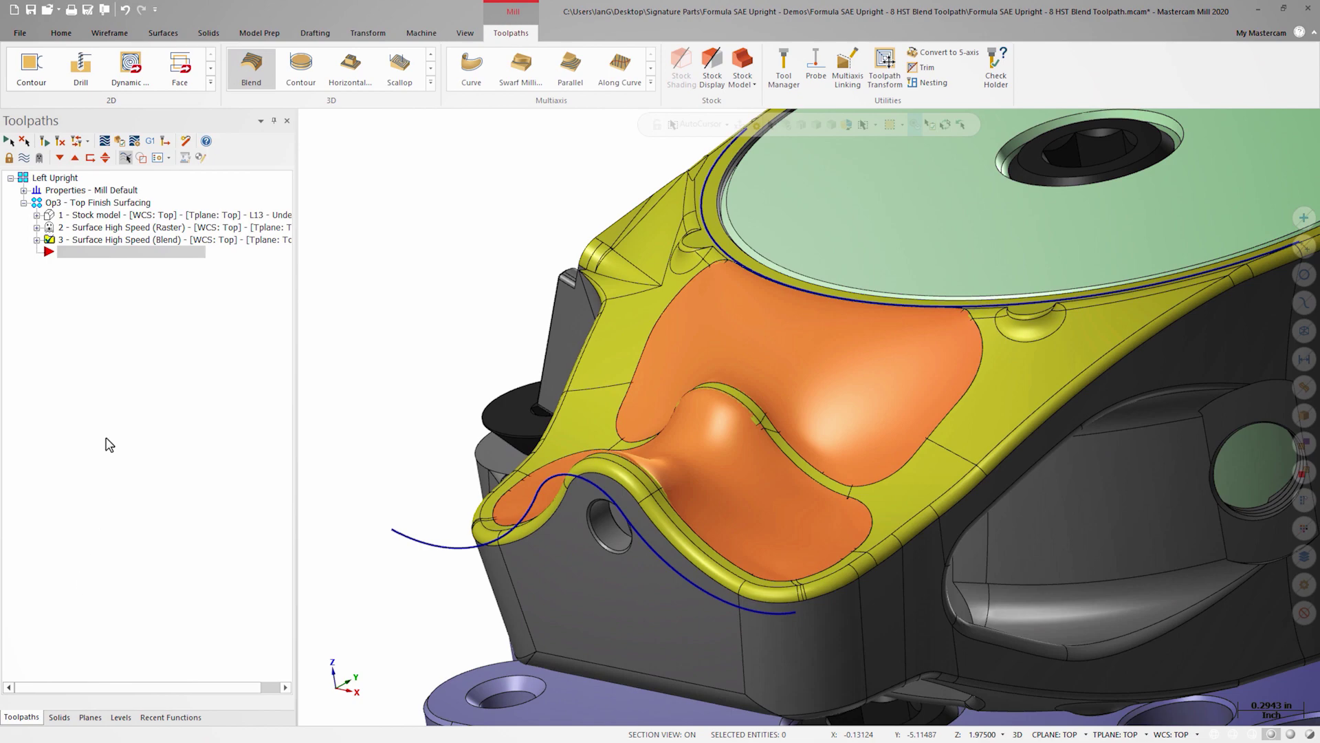
pyautogui.click(107, 241)
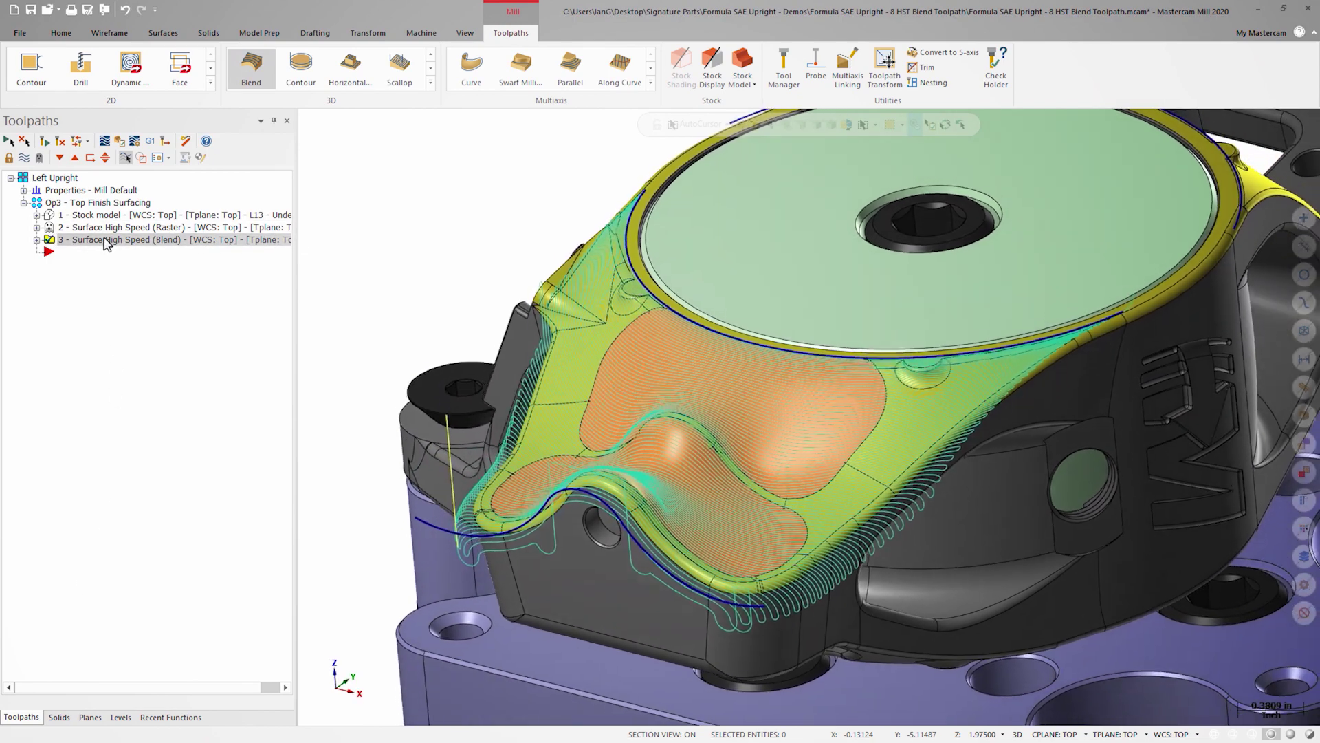
pyautogui.click(103, 142)
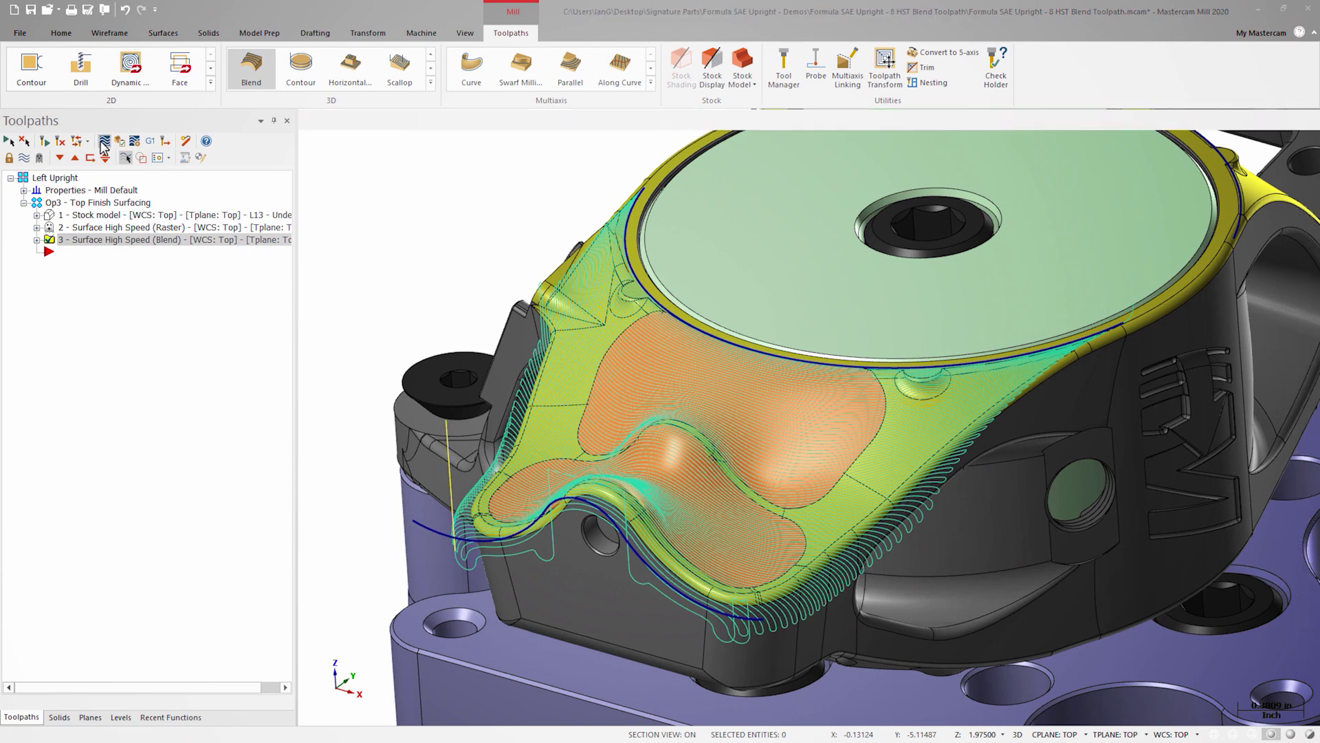
pyautogui.click(306, 120)
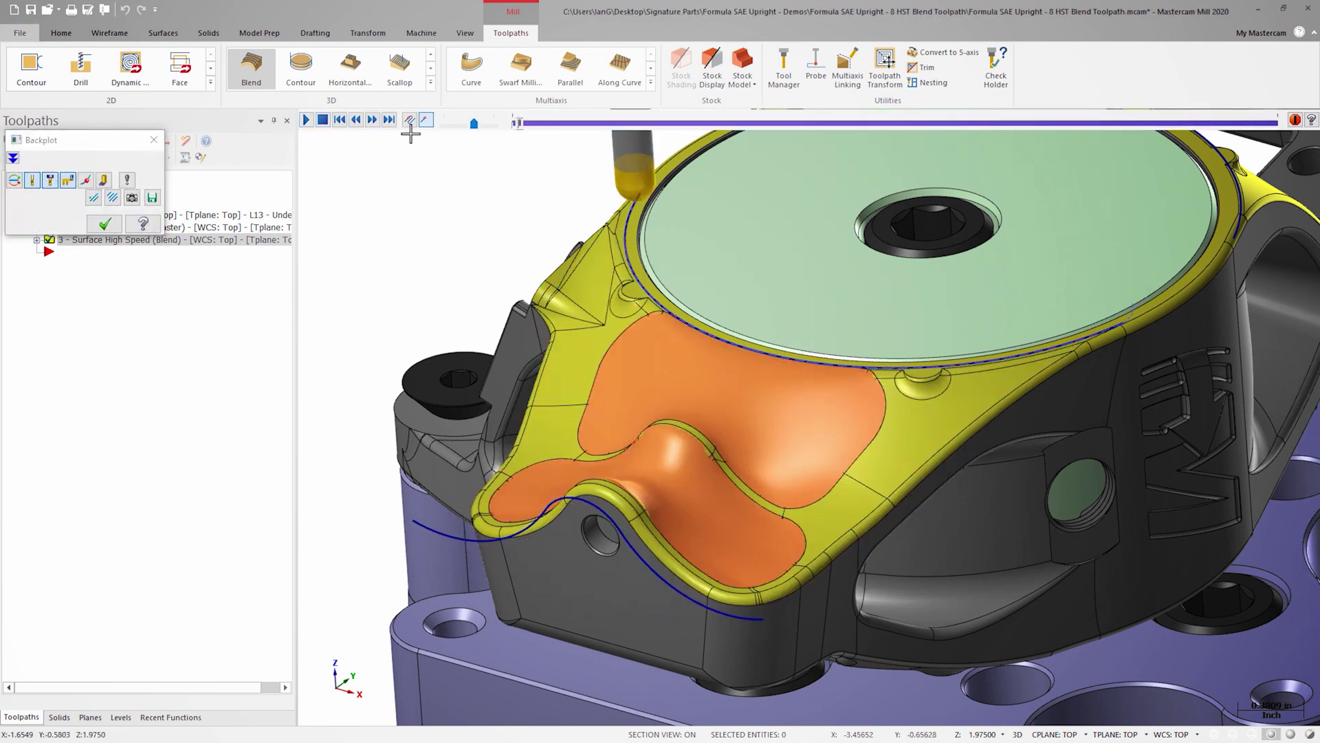
pyautogui.click(477, 125)
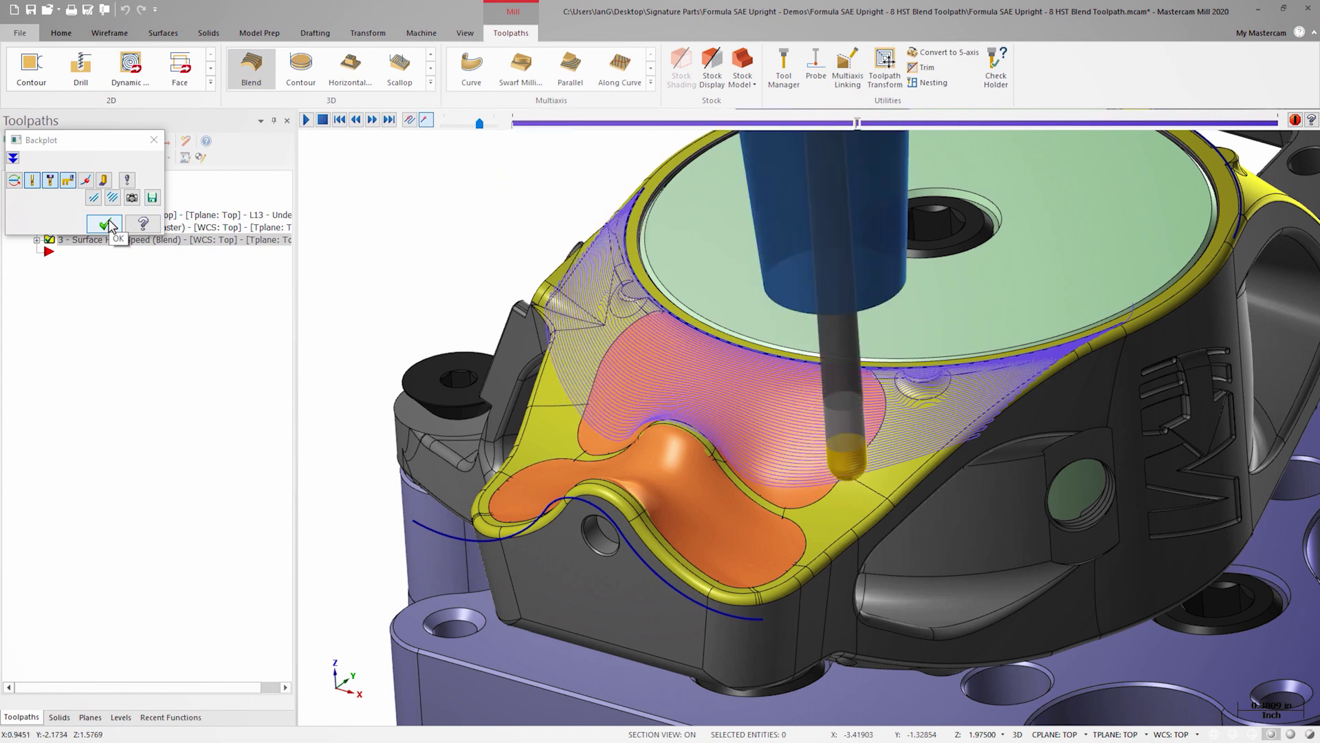
pyautogui.click(110, 226)
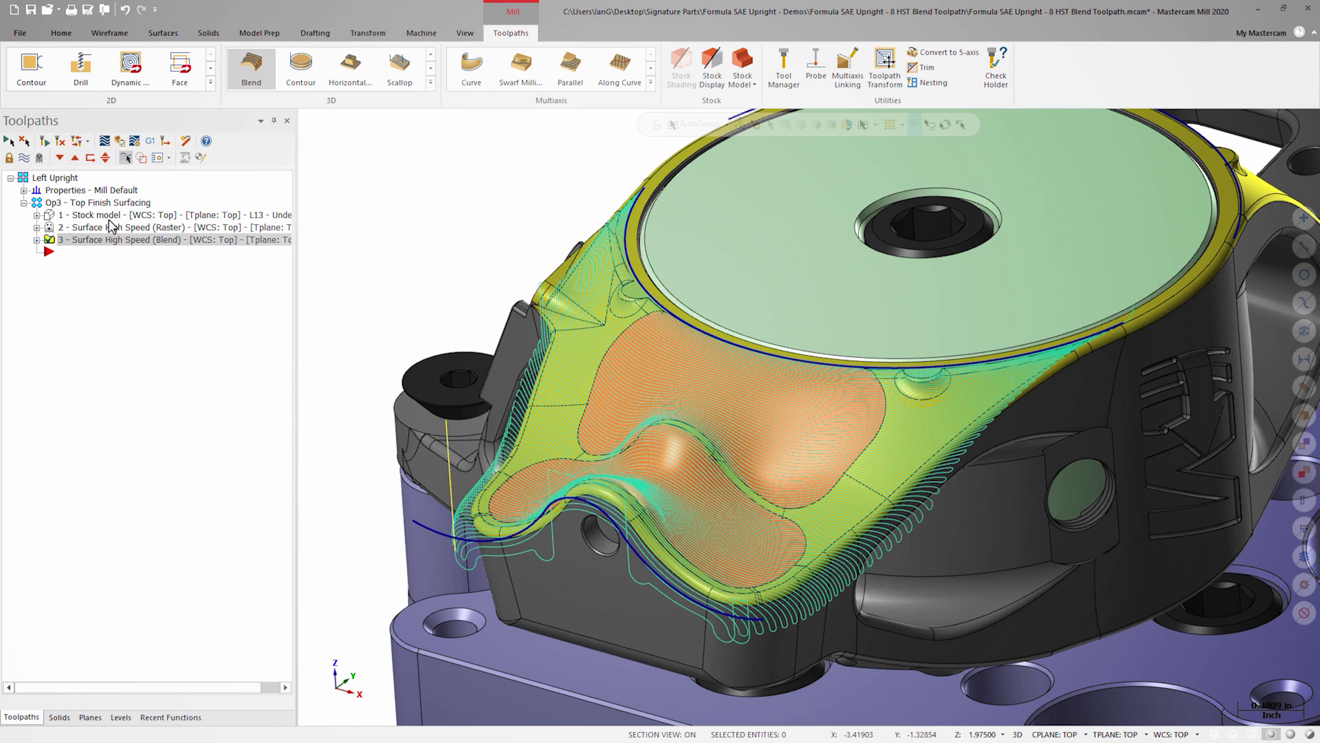
# Duplicate the Blend operation as operation 4 and open its parameters.
pyautogui.moveTo(108, 233); pyautogui.dragTo(109, 279, button='right')
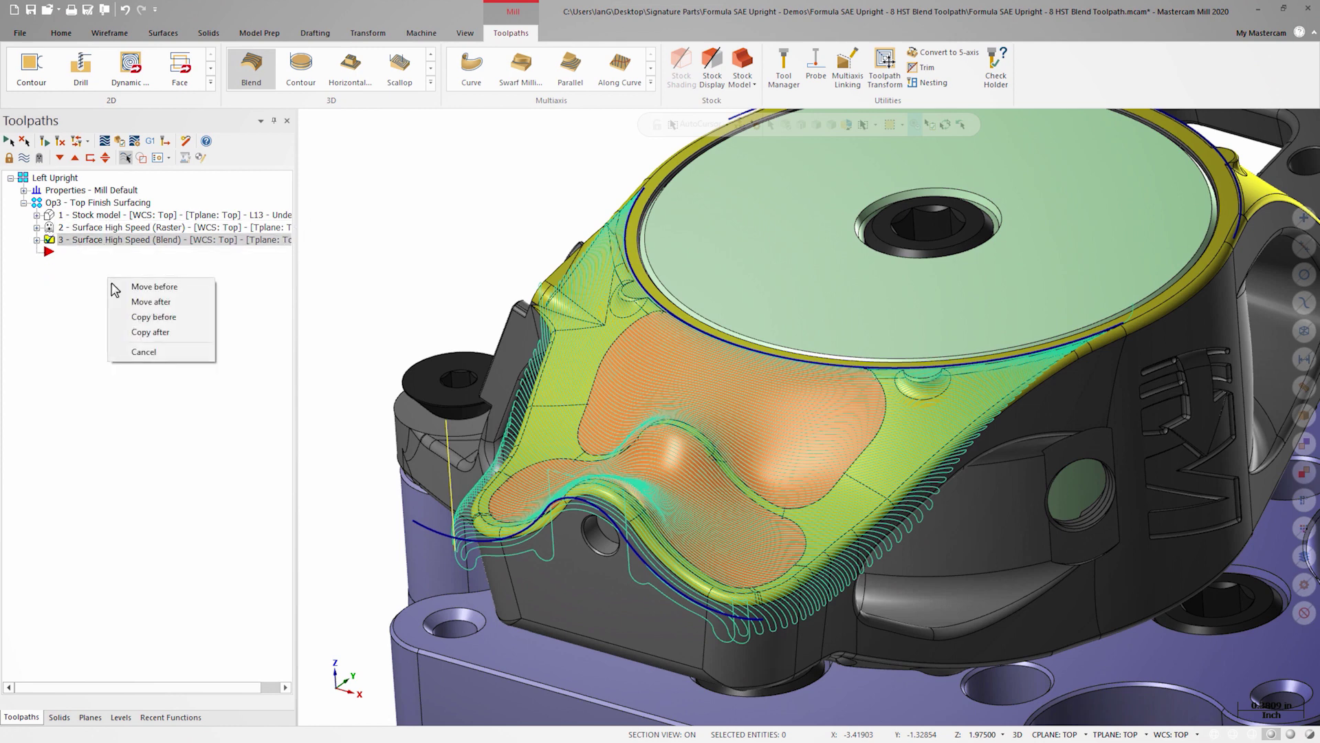
pyautogui.click(140, 334)
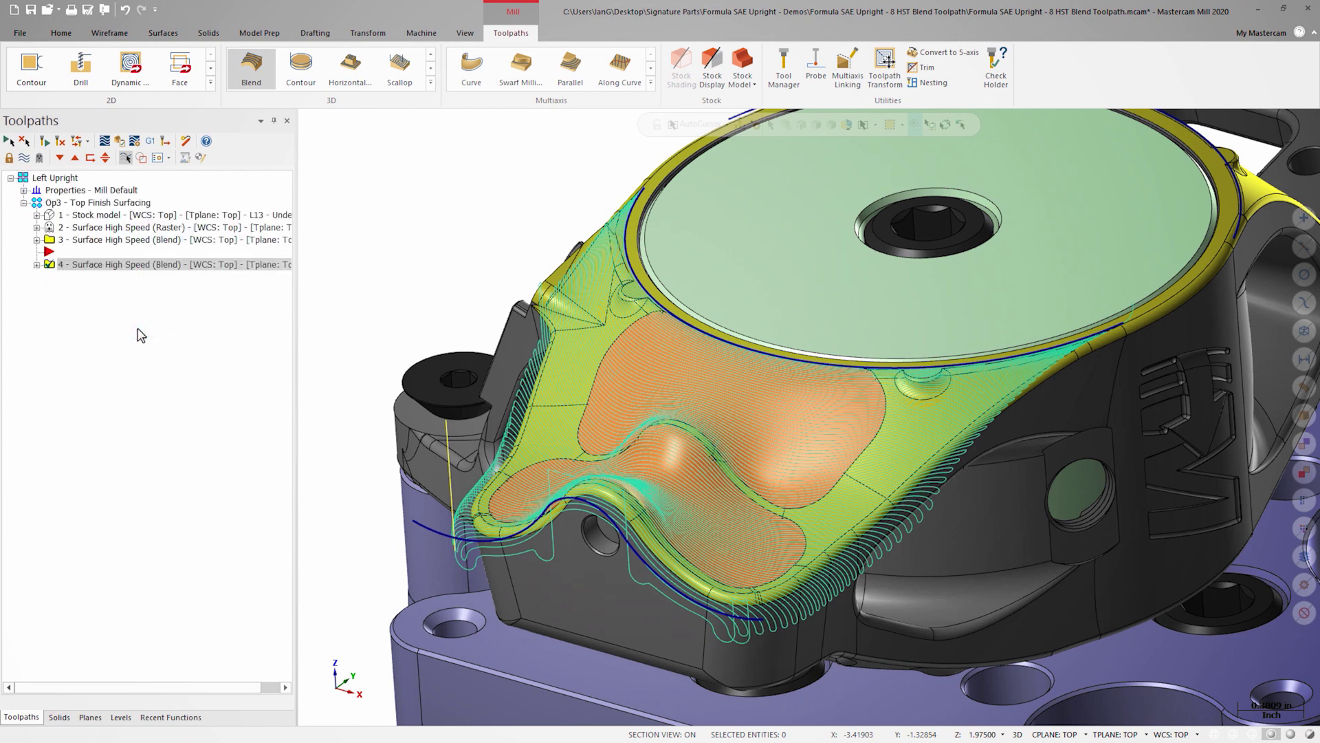
pyautogui.click(37, 265)
pyautogui.click(74, 277)
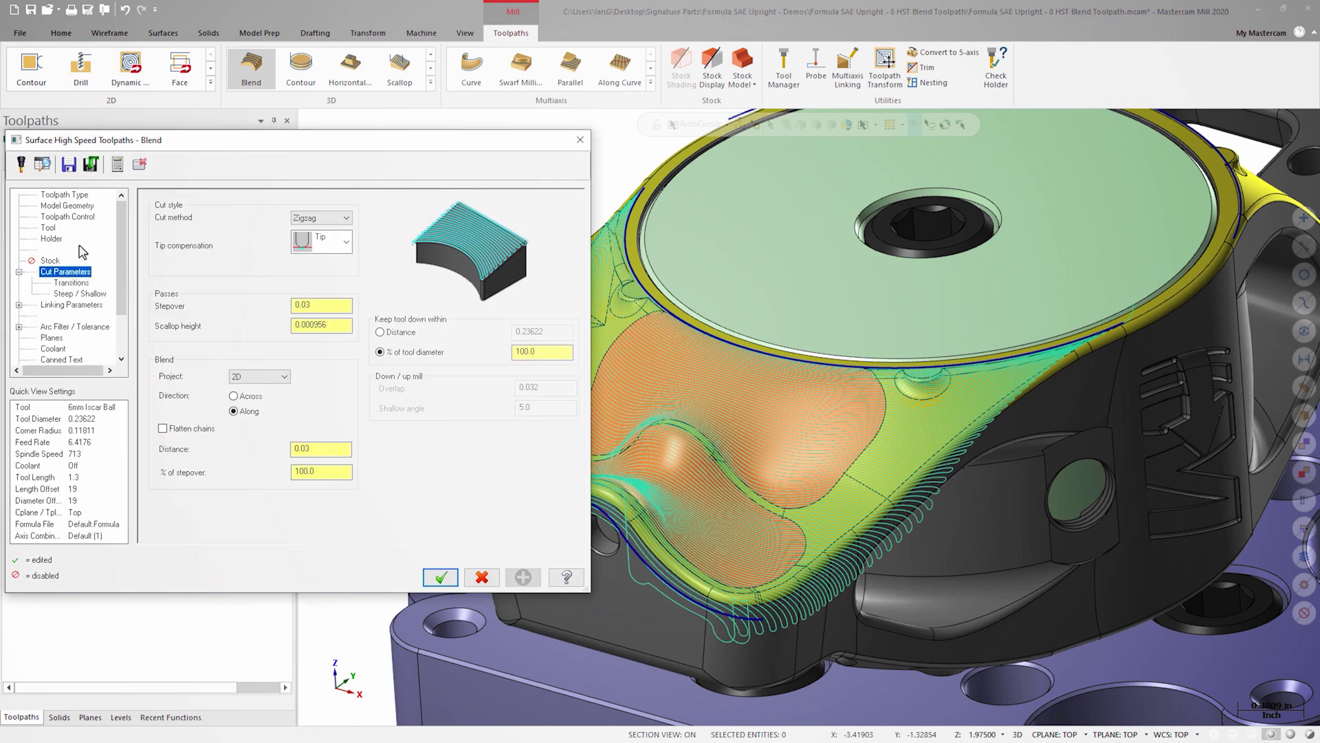
# Replace the guide curves with the bore edge and lower leg edge, then regenerate.
pyautogui.click(68, 217)
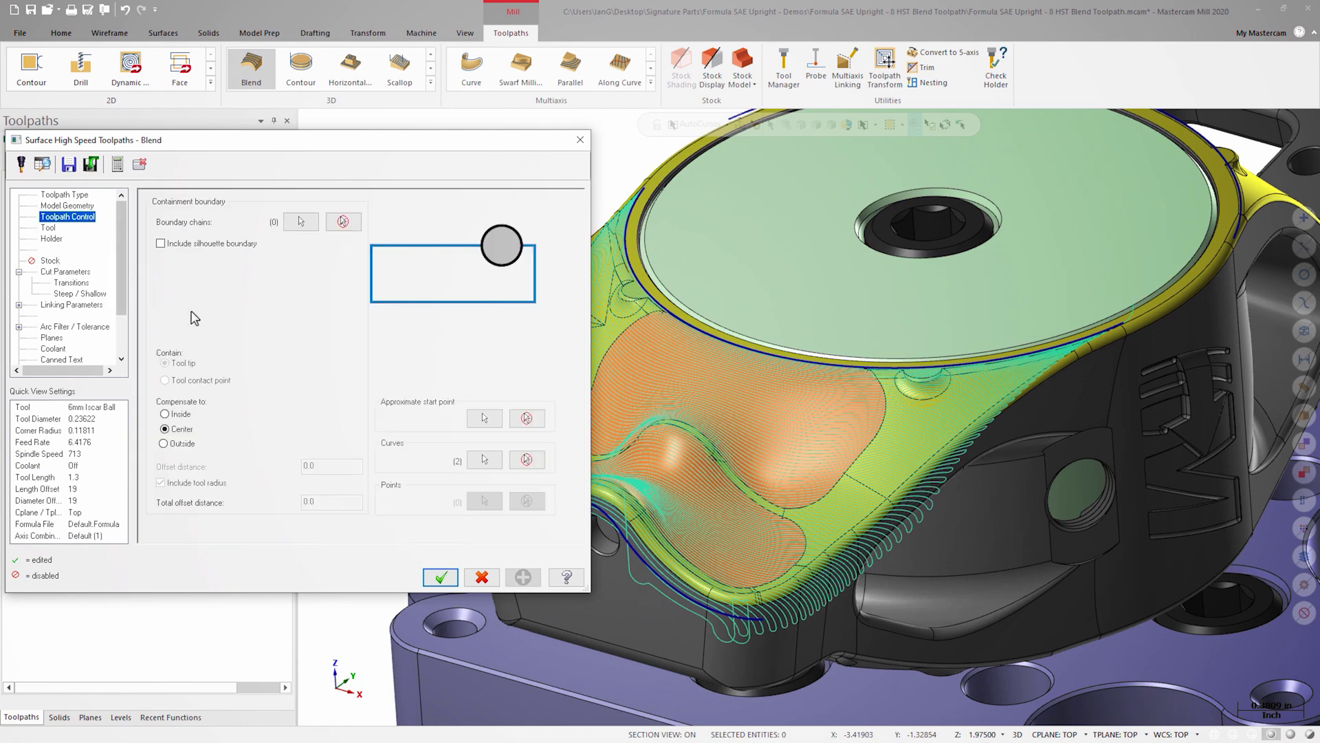
pyautogui.click(527, 460)
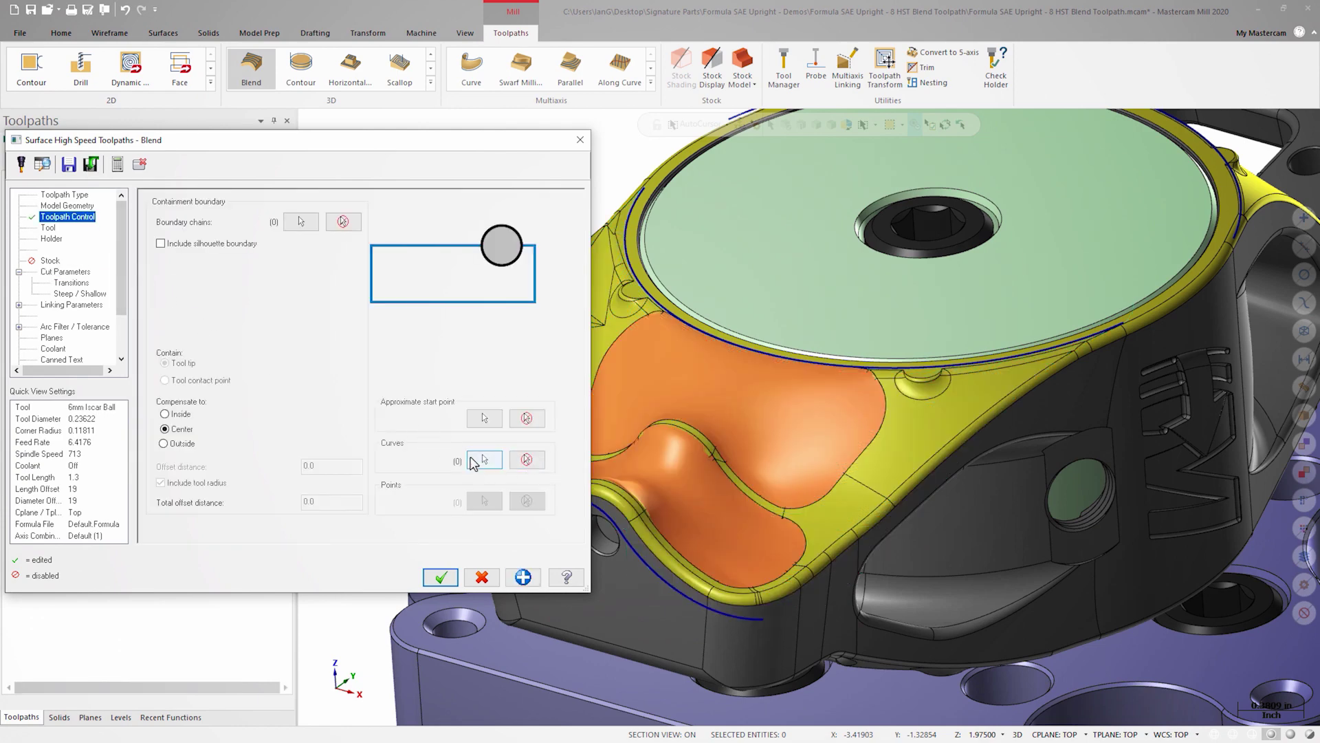
pyautogui.click(484, 459)
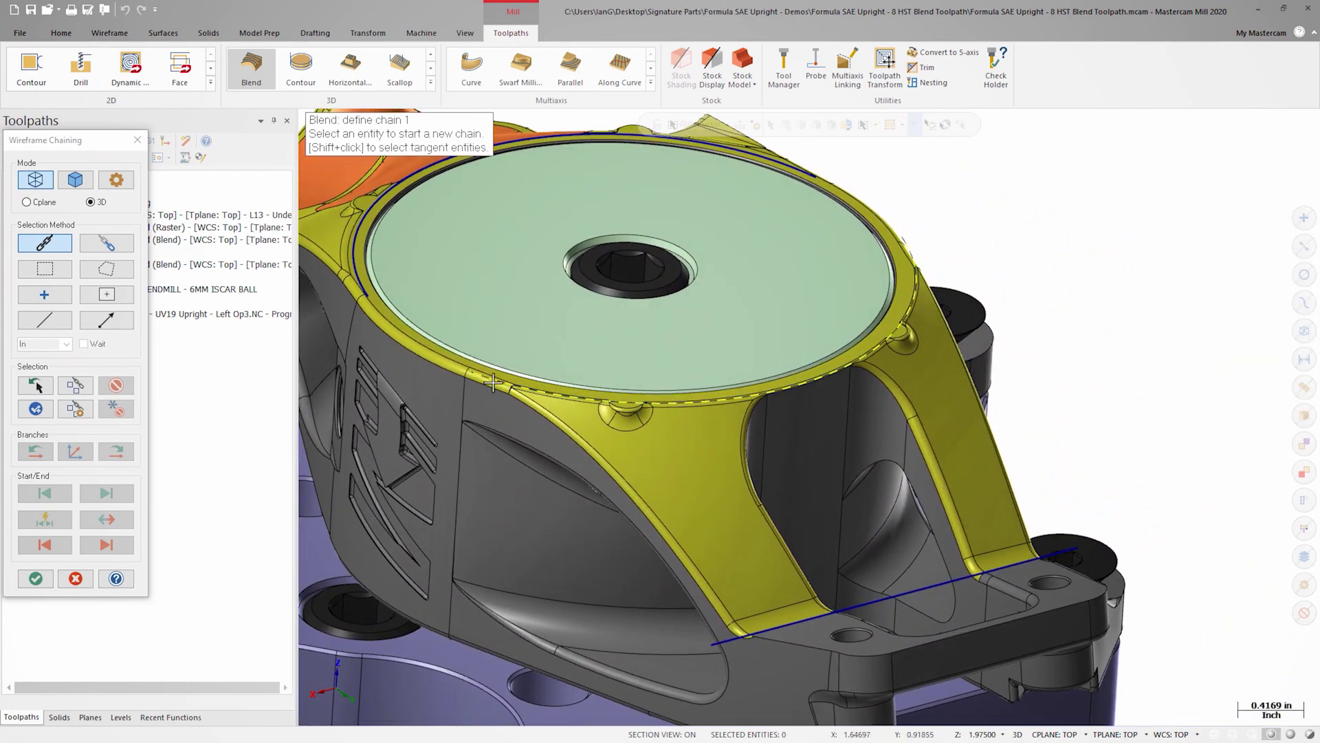
pyautogui.click(493, 380)
pyautogui.click(700, 638)
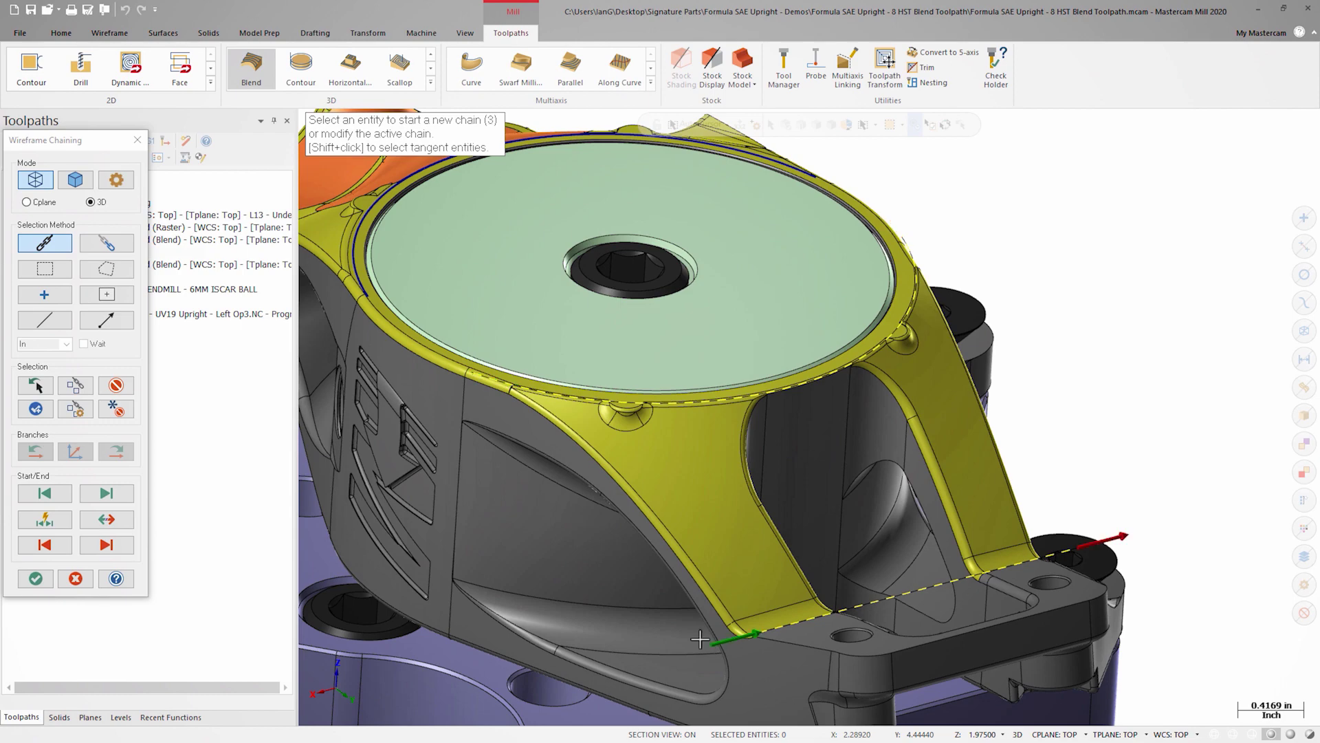
pyautogui.click(35, 579)
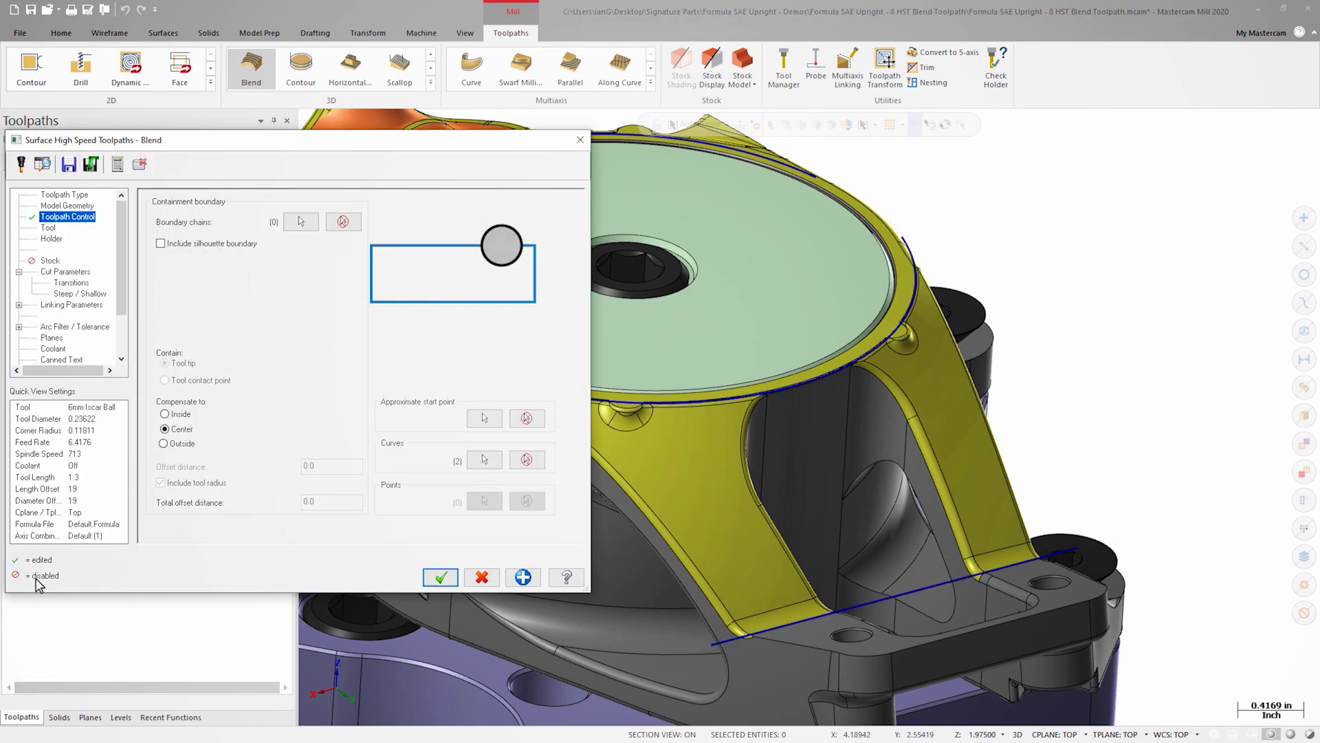
pyautogui.click(440, 577)
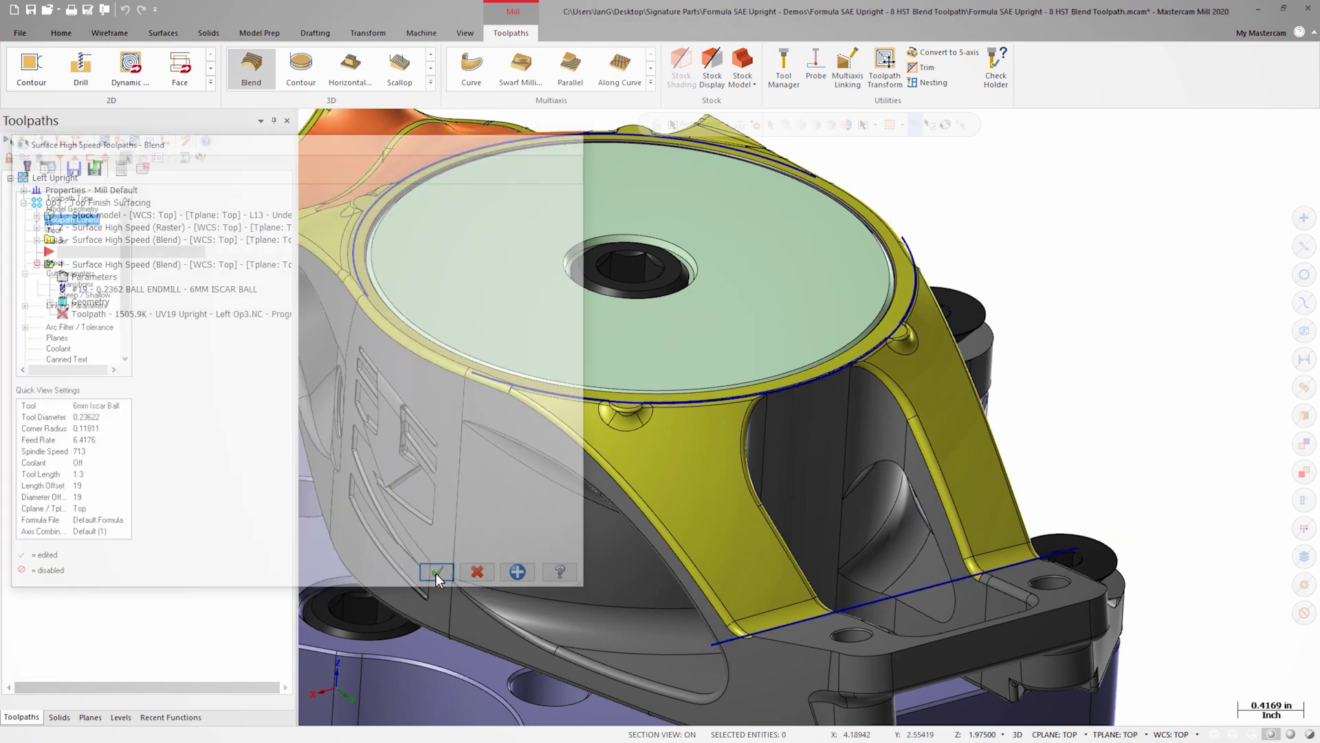
pyautogui.click(44, 141)
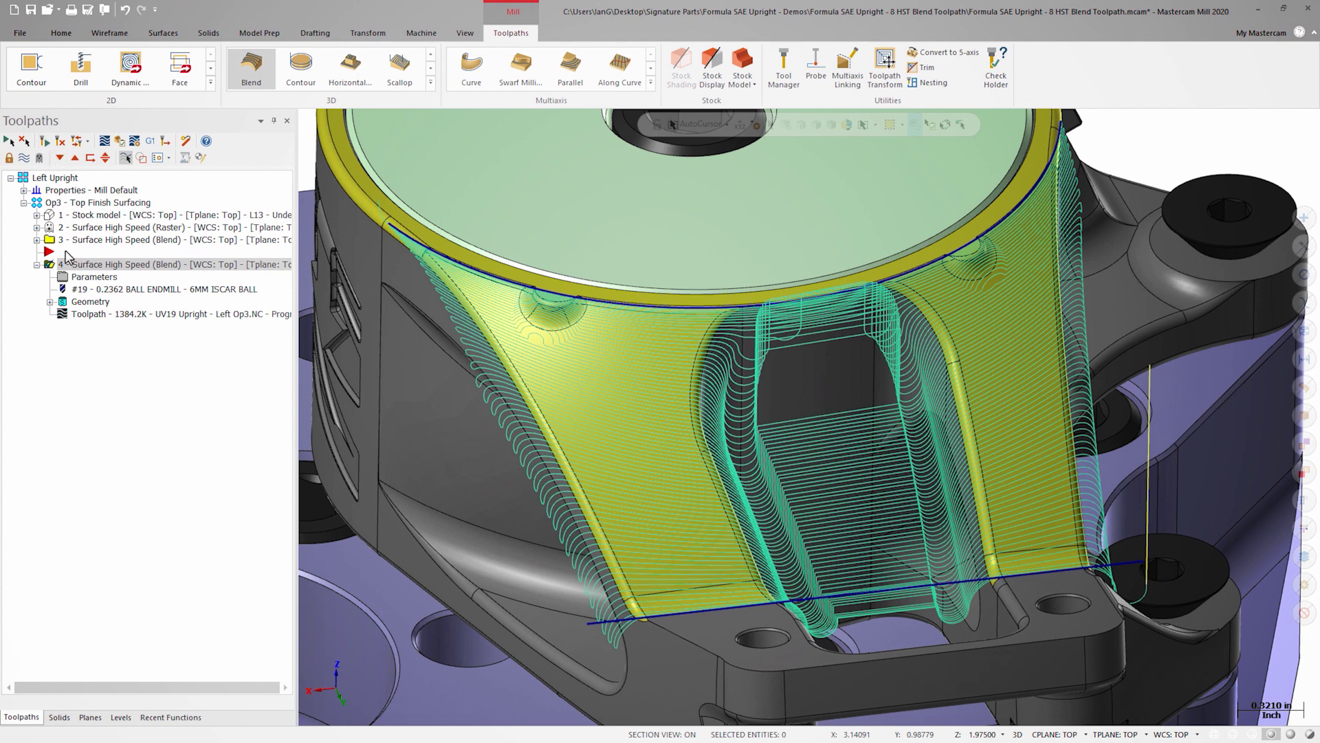
# Show level 11 Containments.
pyautogui.click(120, 716)
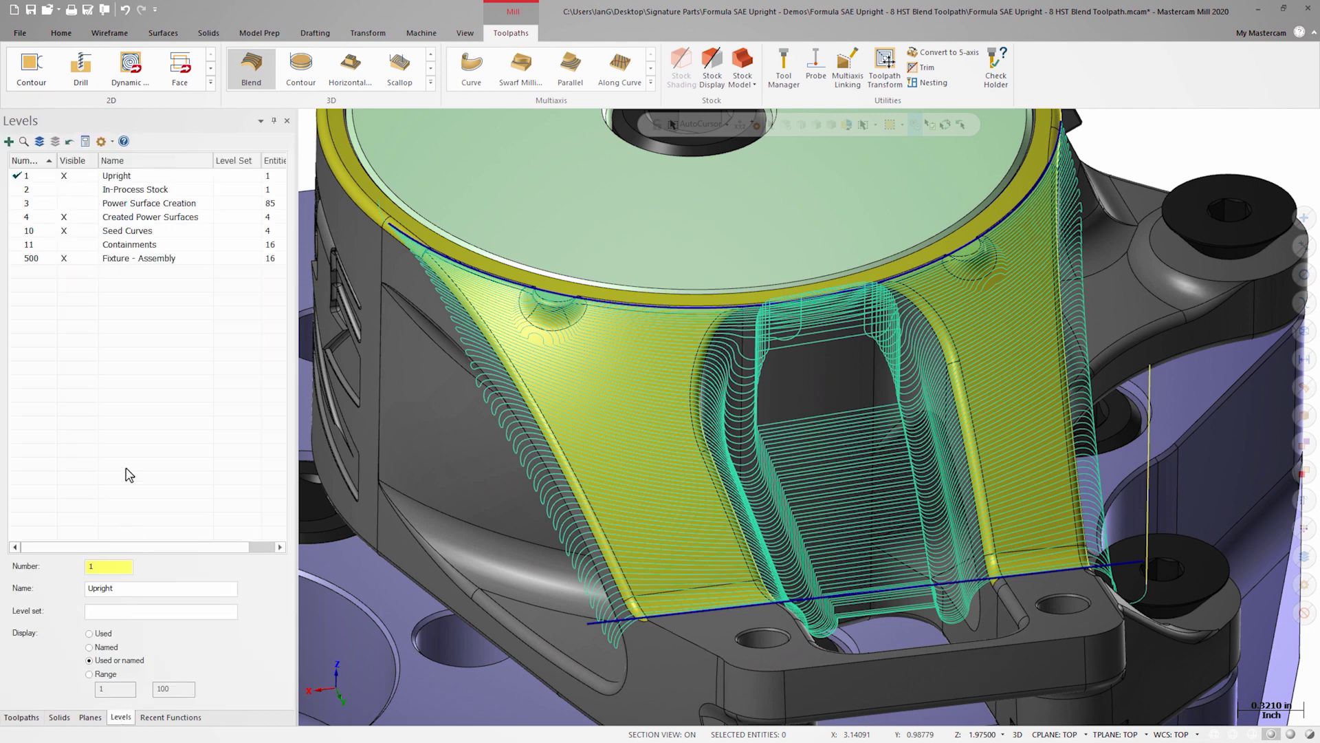
pyautogui.click(64, 245)
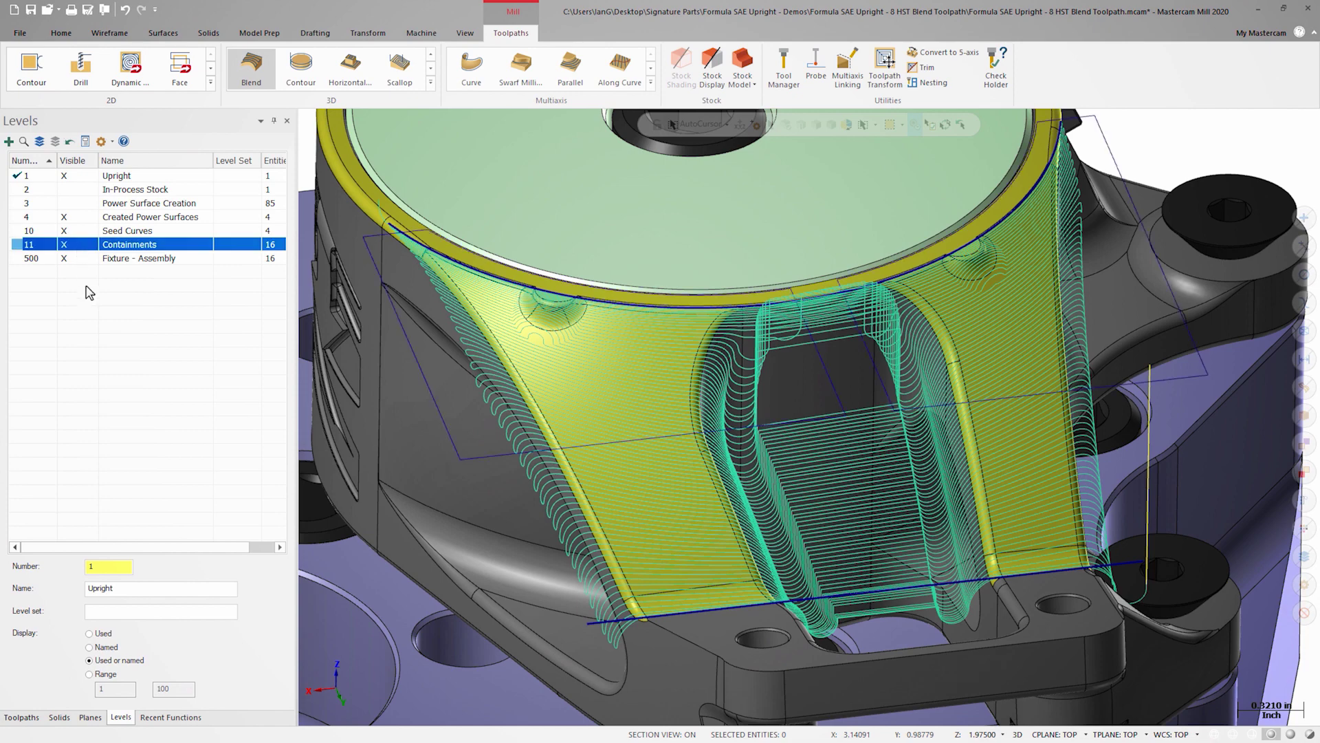
pyautogui.click(21, 716)
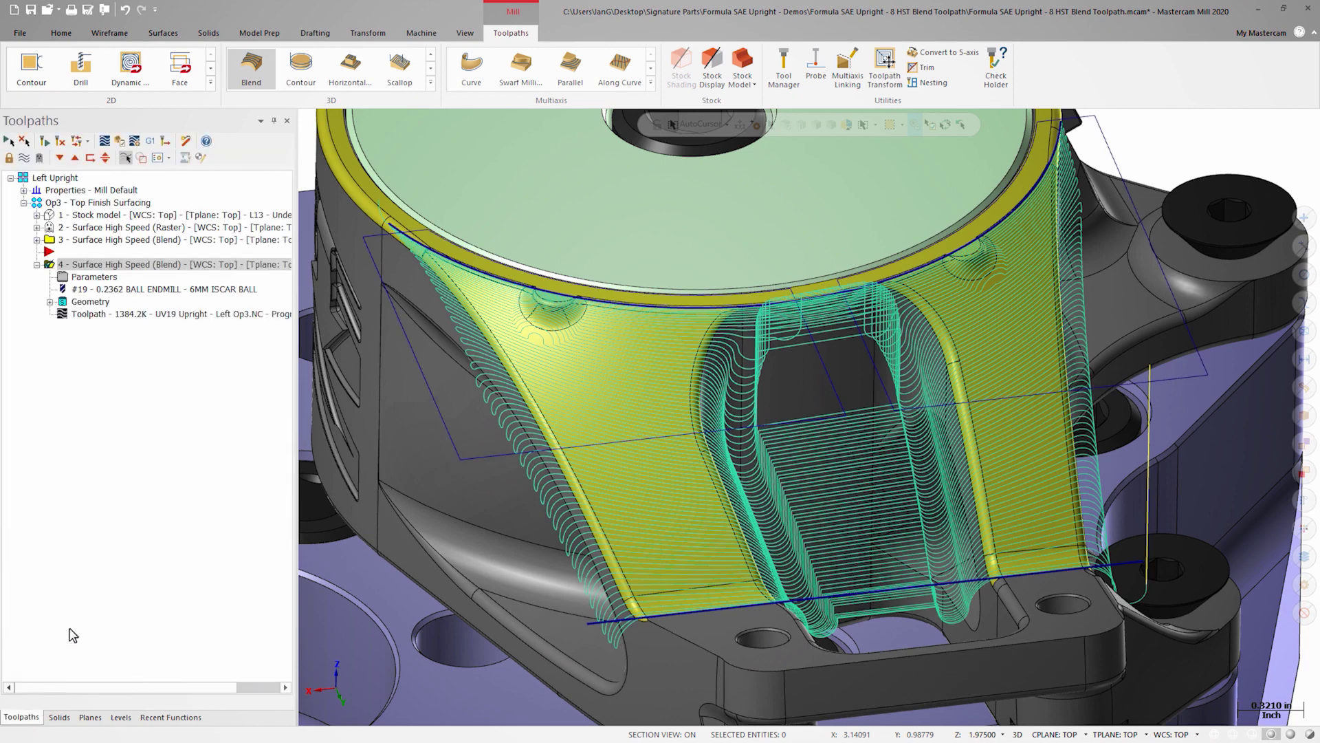
# Add the left-leg containment boundary to operation 4 and regenerate it.
pyautogui.click(101, 277)
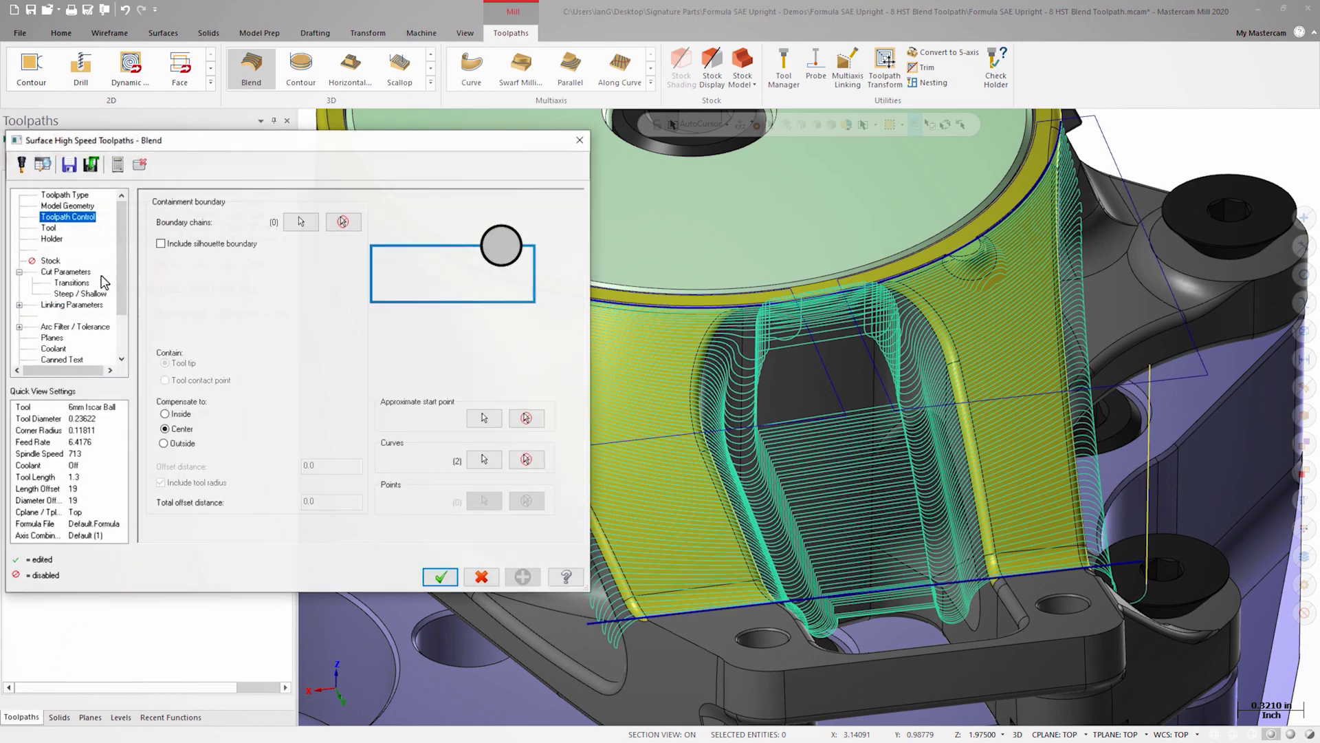
pyautogui.click(300, 221)
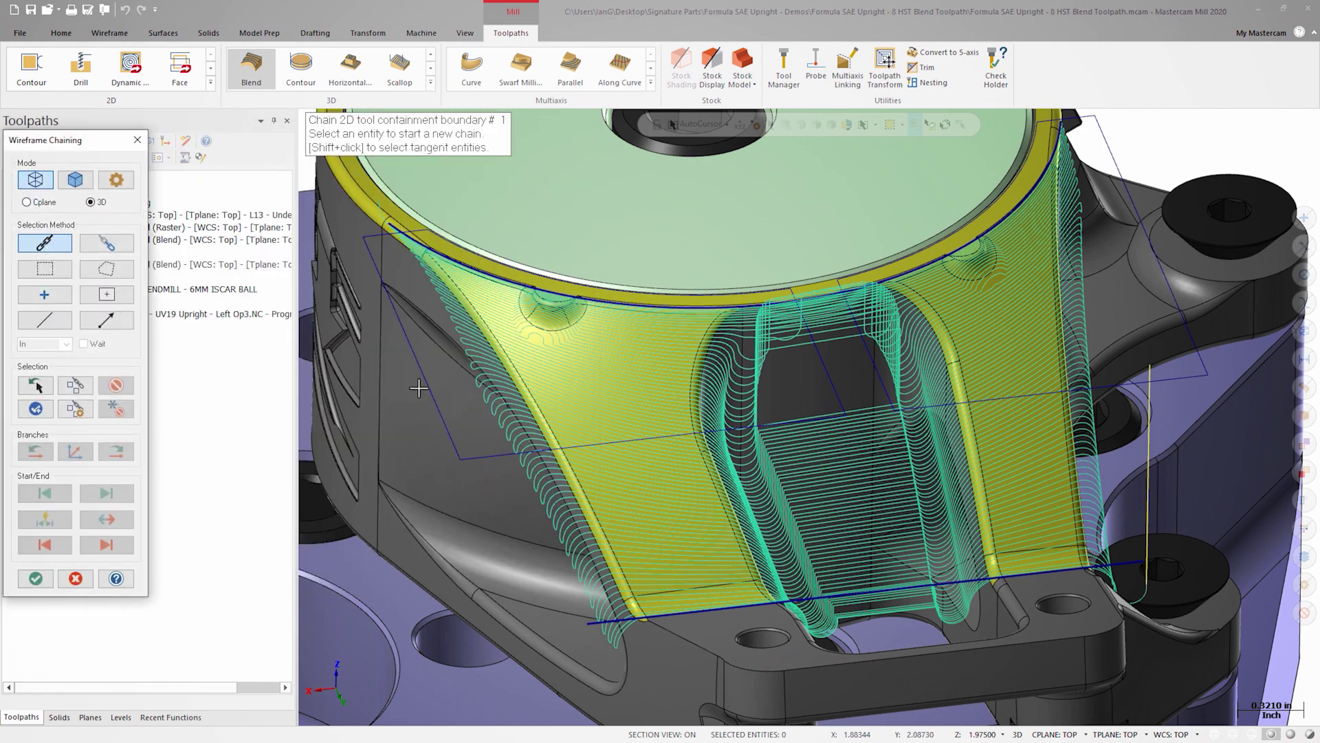
pyautogui.click(35, 578)
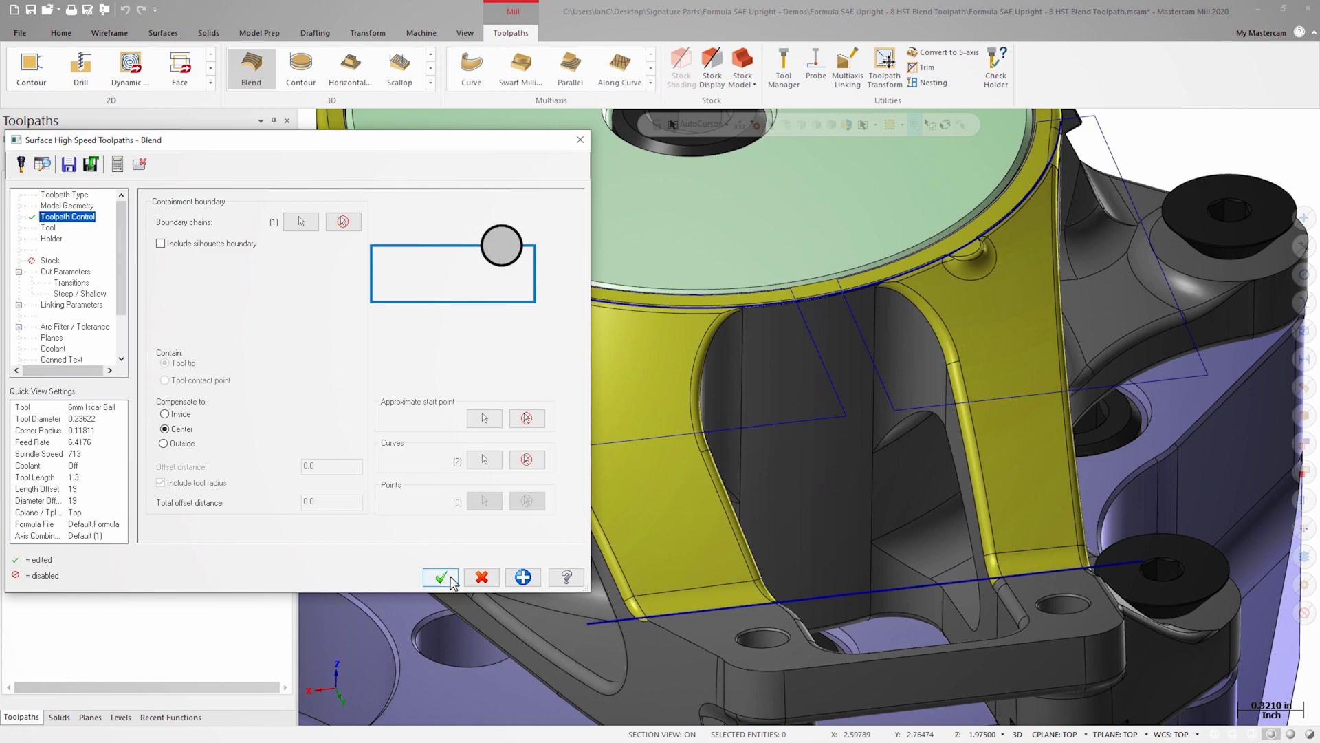
pyautogui.click(440, 577)
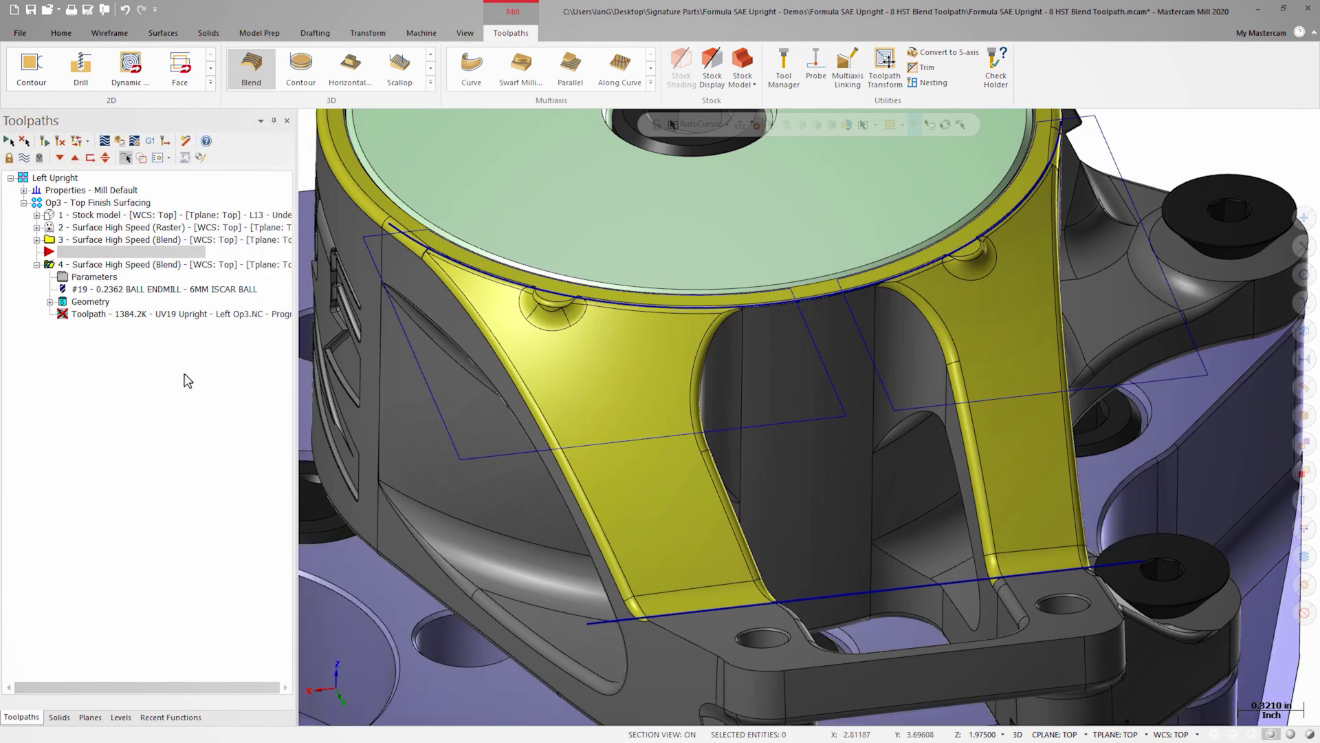
pyautogui.click(45, 142)
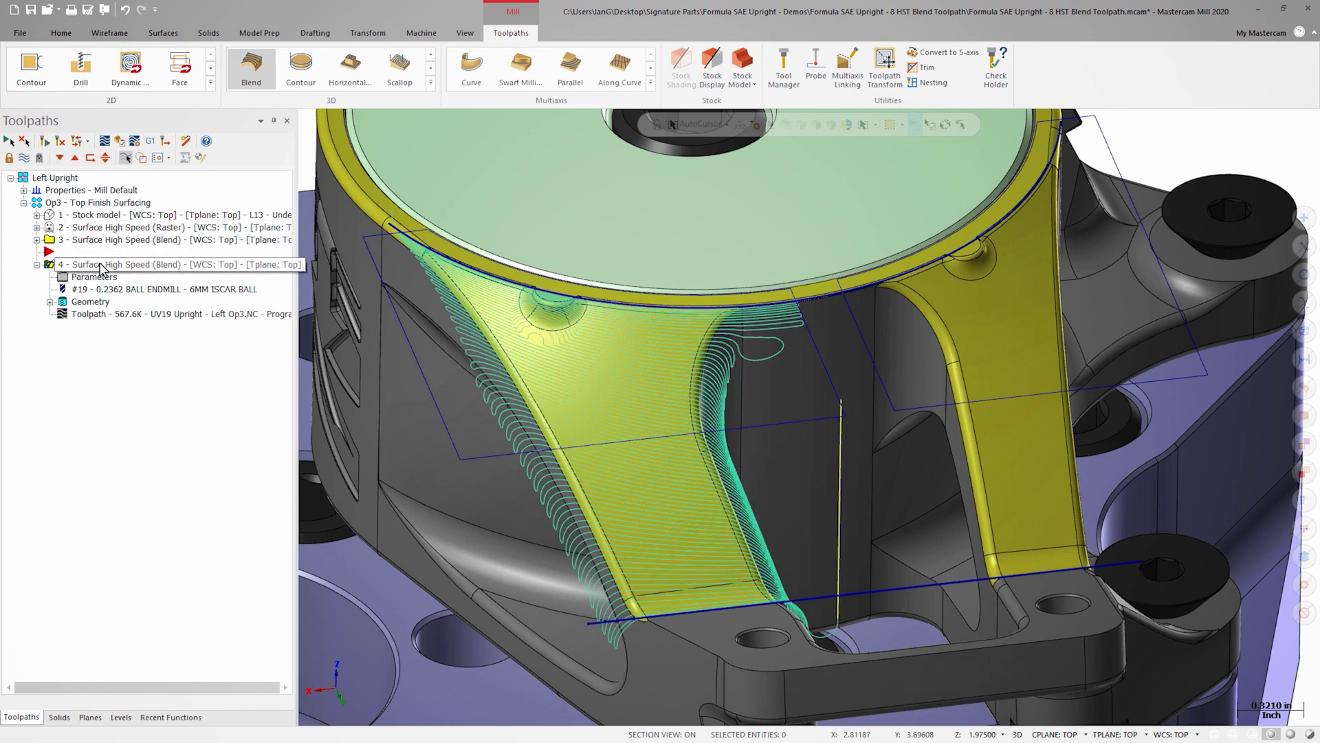
# Copy blend operation 4 after itself and clear the copy's containment boundary.
pyautogui.moveTo(103, 264); pyautogui.dragTo(110, 354, button='right')
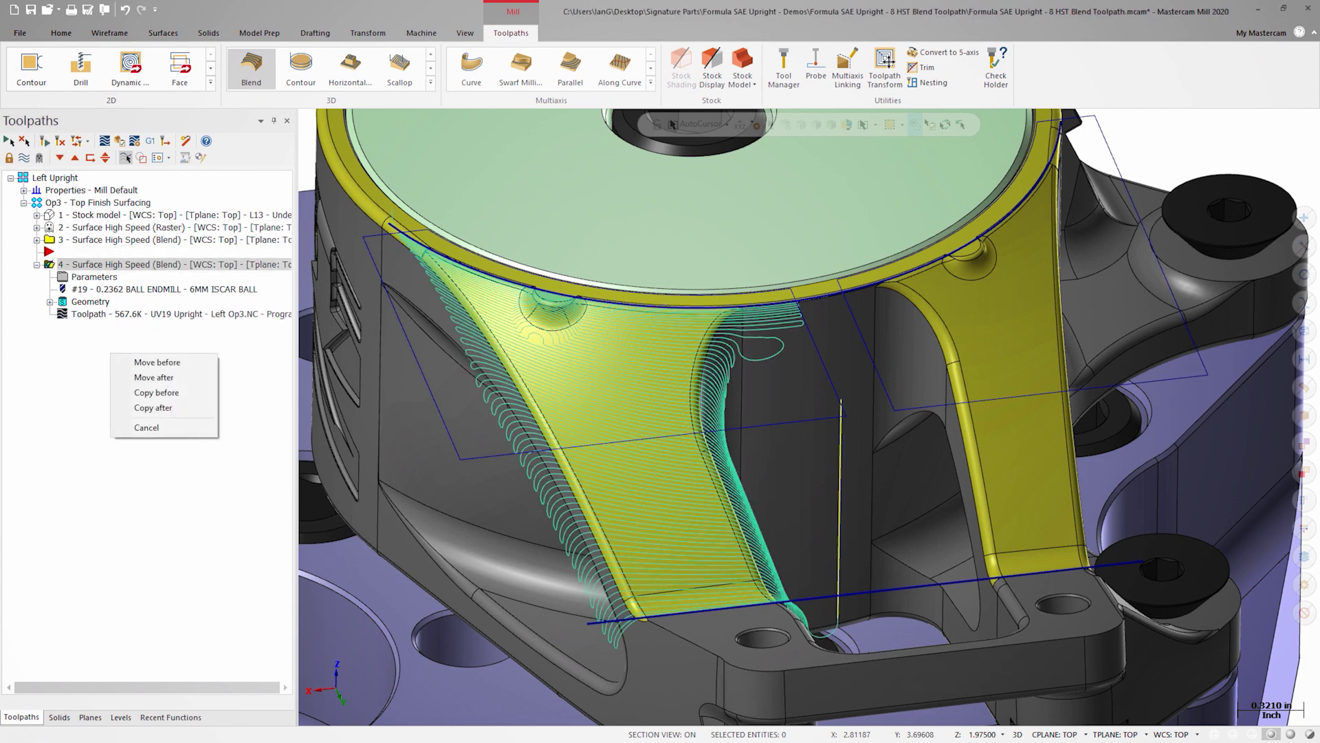
pyautogui.click(141, 411)
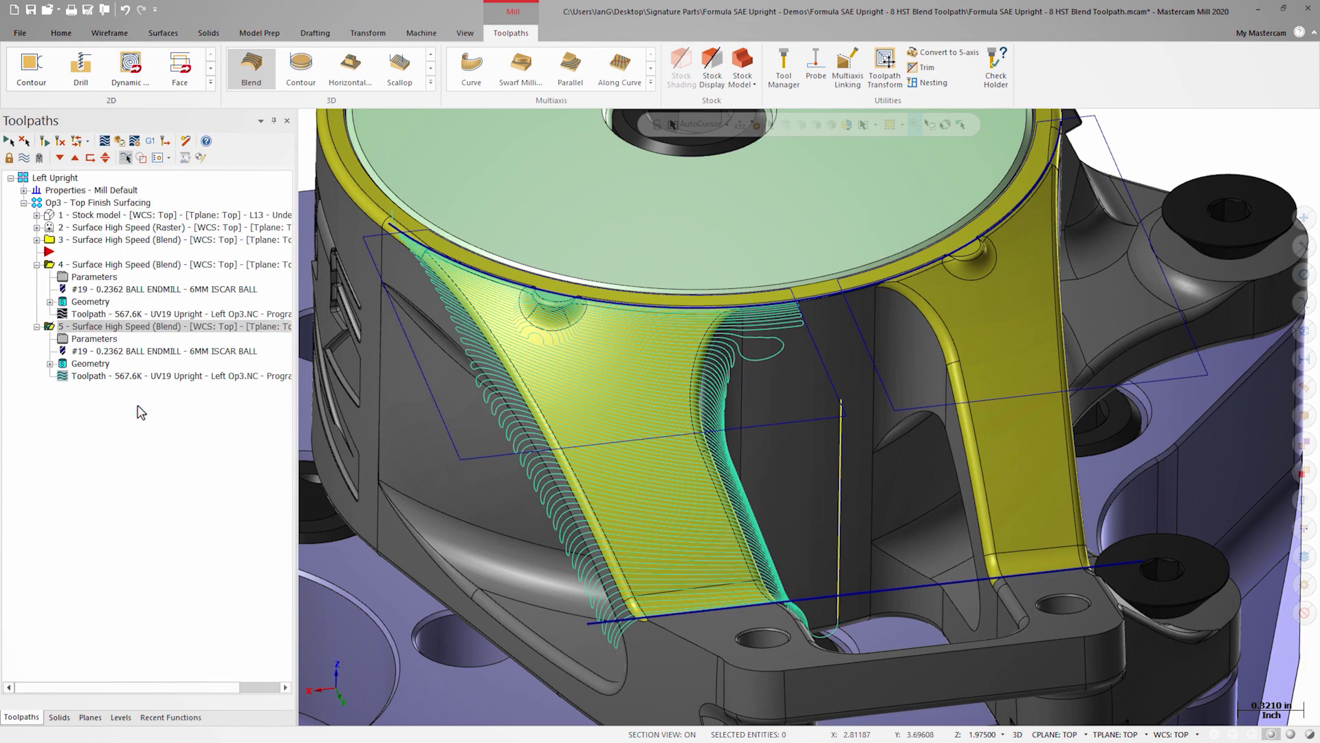
pyautogui.click(94, 339)
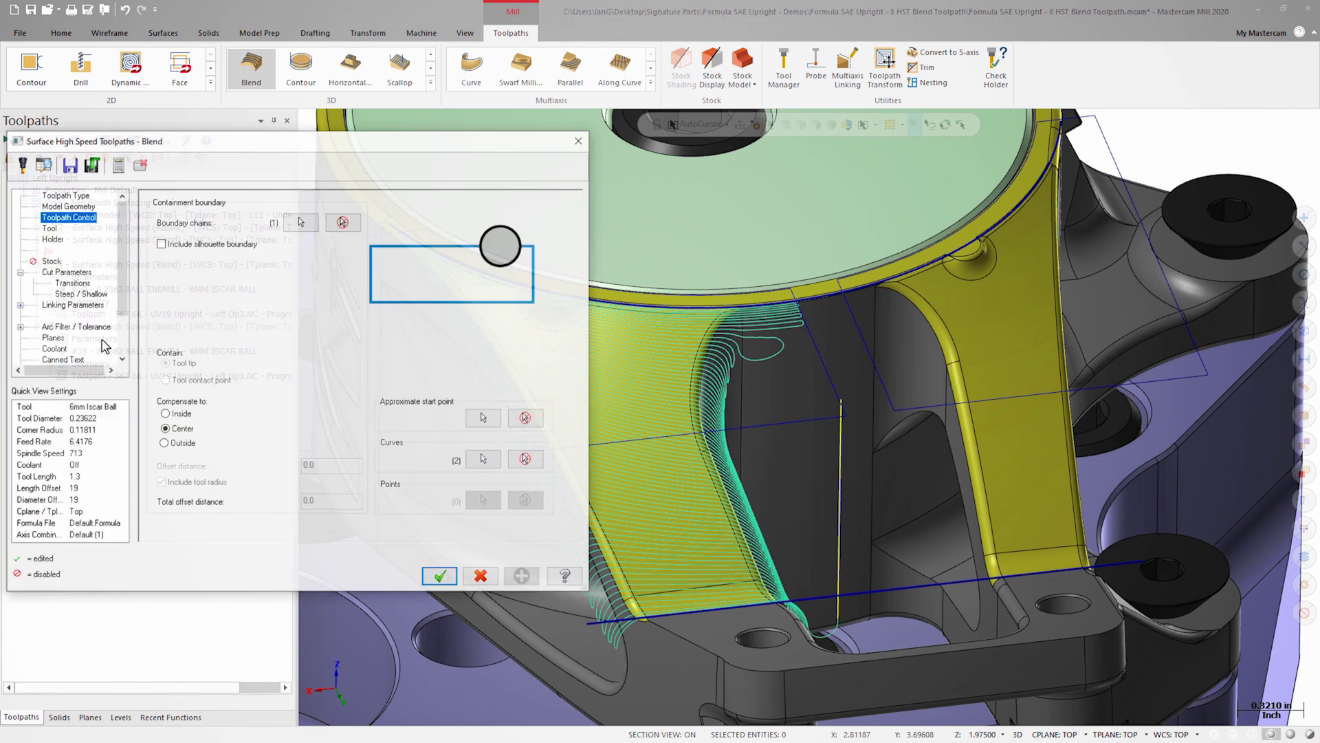
pyautogui.click(344, 224)
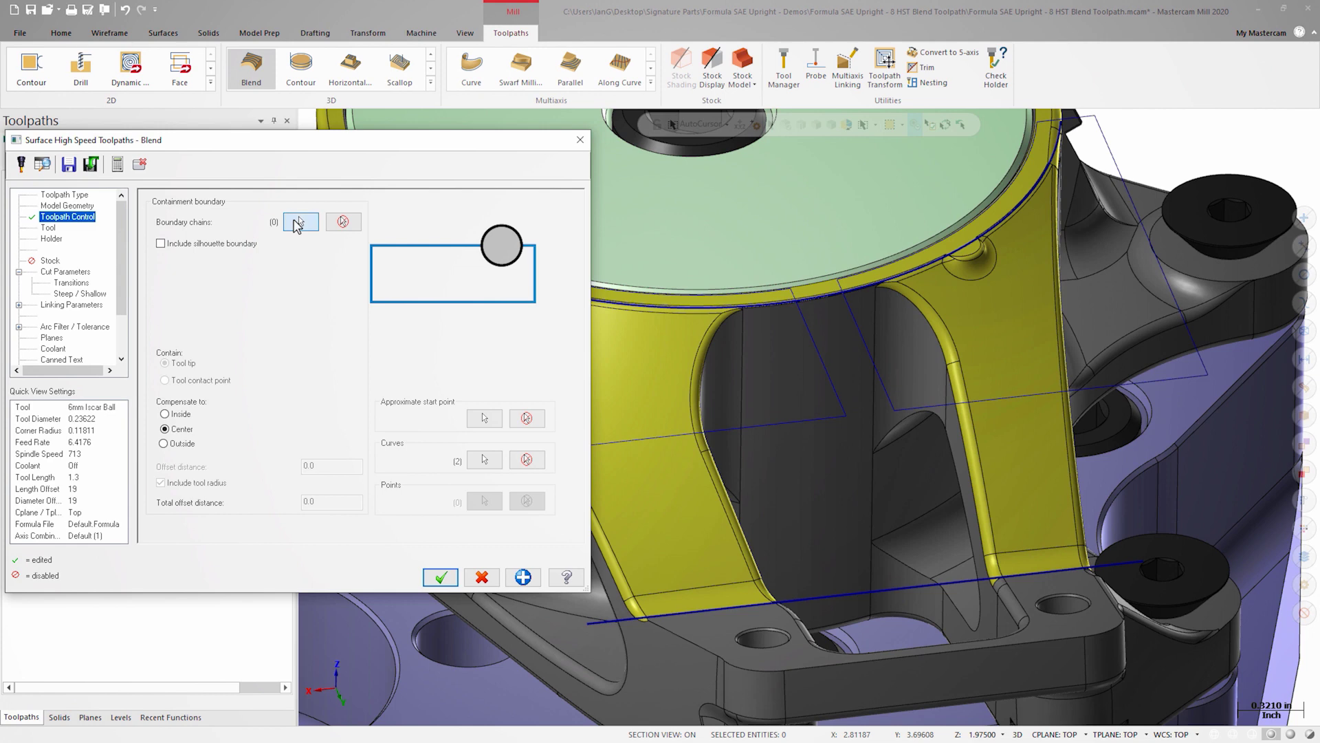
pyautogui.click(297, 223)
# Confine op 5 to the right-leg boundary, regenerate it, and also select op 3.
pyautogui.click(870, 383)
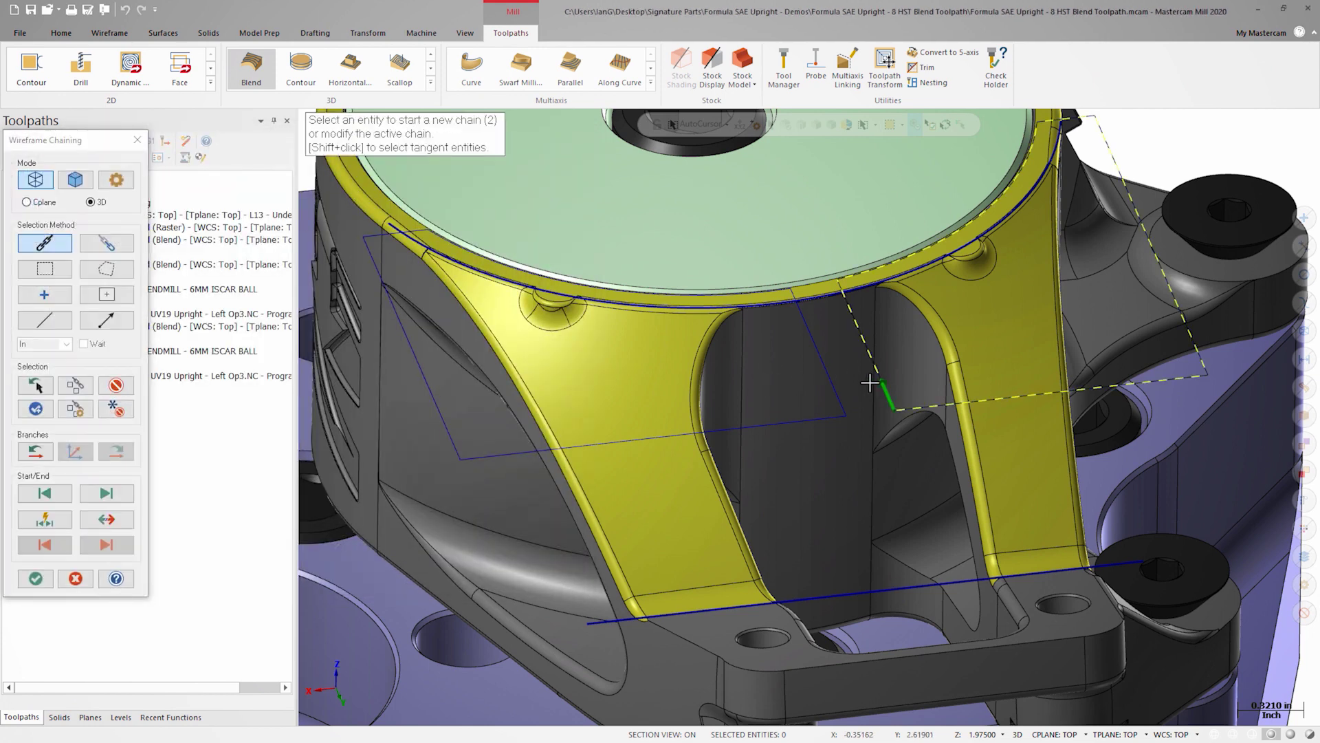
pyautogui.click(48, 572)
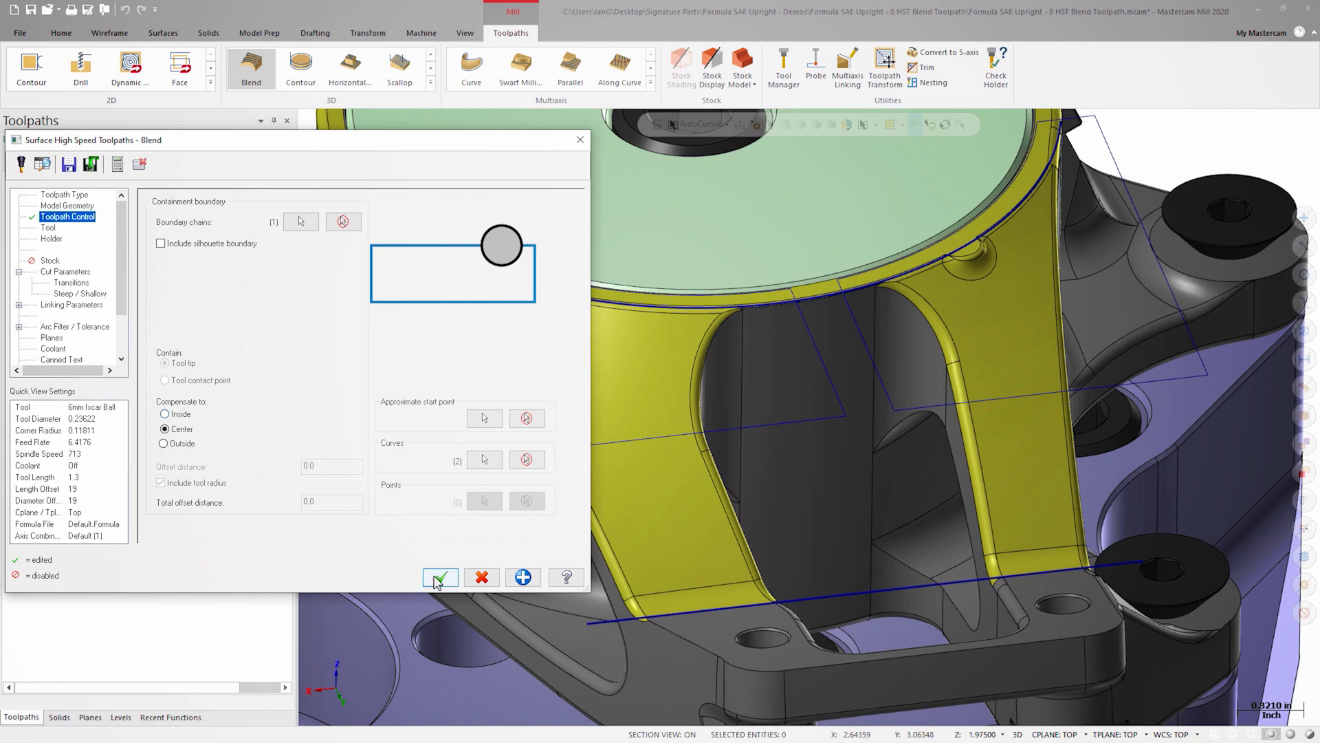
pyautogui.click(440, 577)
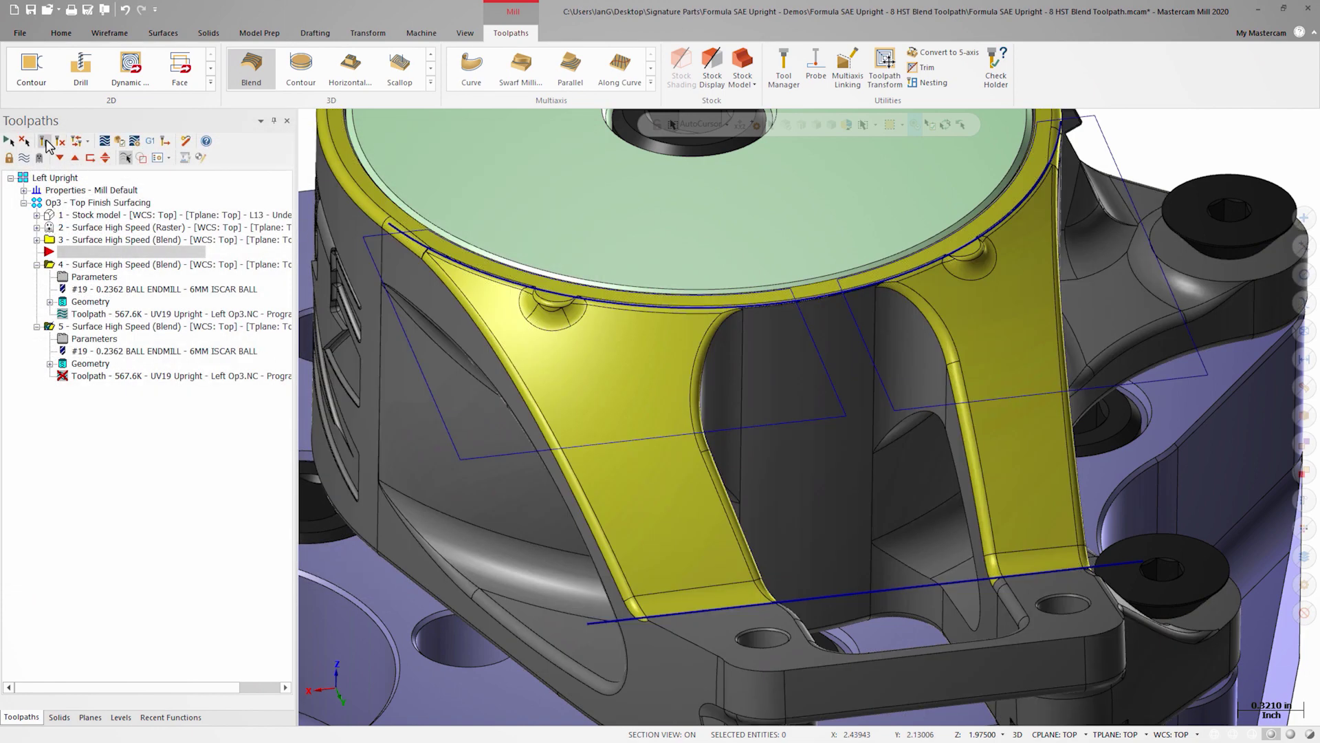
pyautogui.click(44, 141)
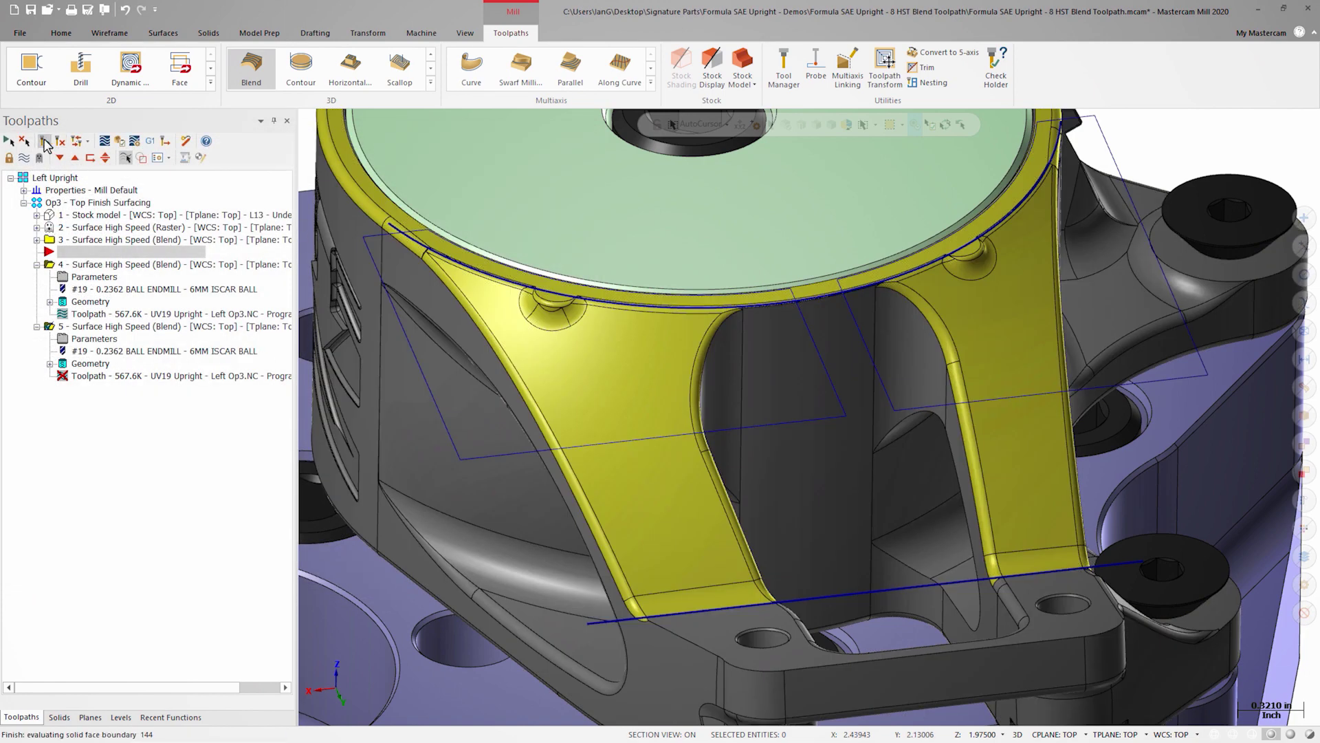
pyautogui.click(75, 241)
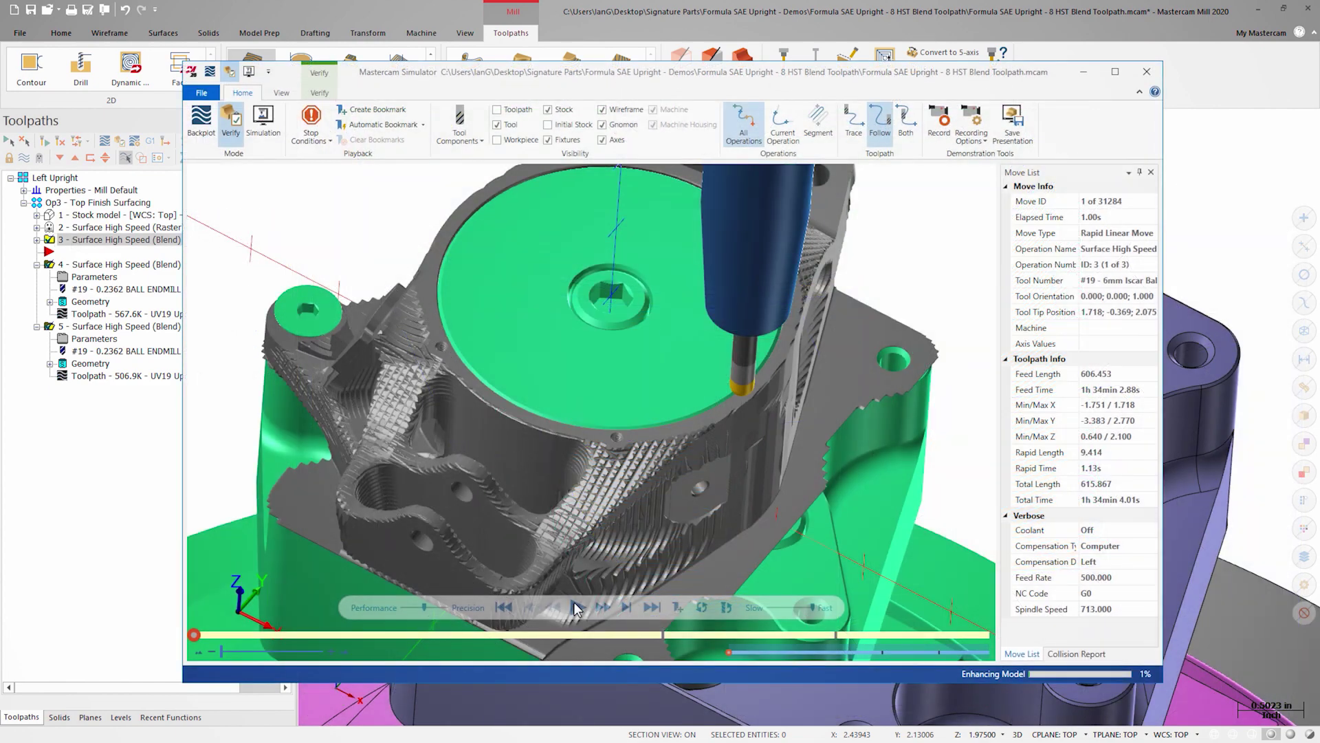
# Play the full simulation of the three blend toolpaths, then switch to the Verify tab.
pyautogui.click(577, 607)
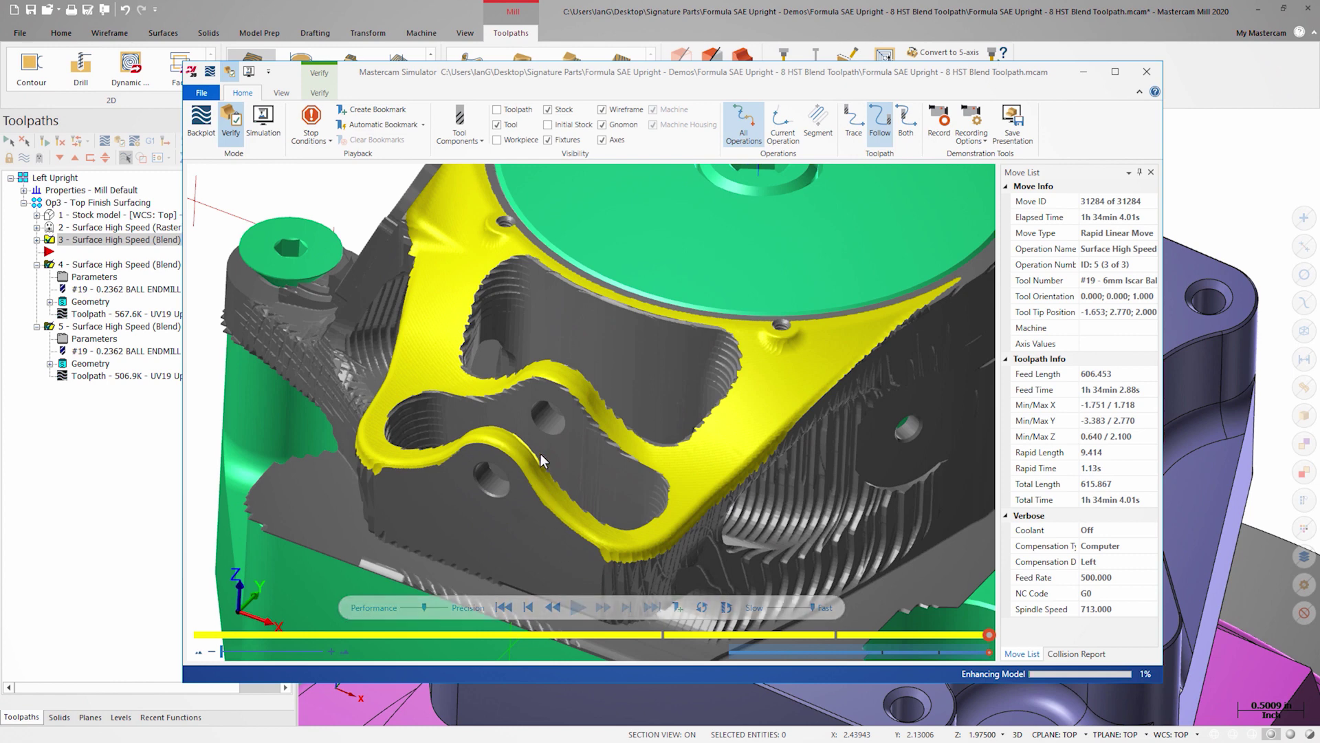
pyautogui.click(320, 92)
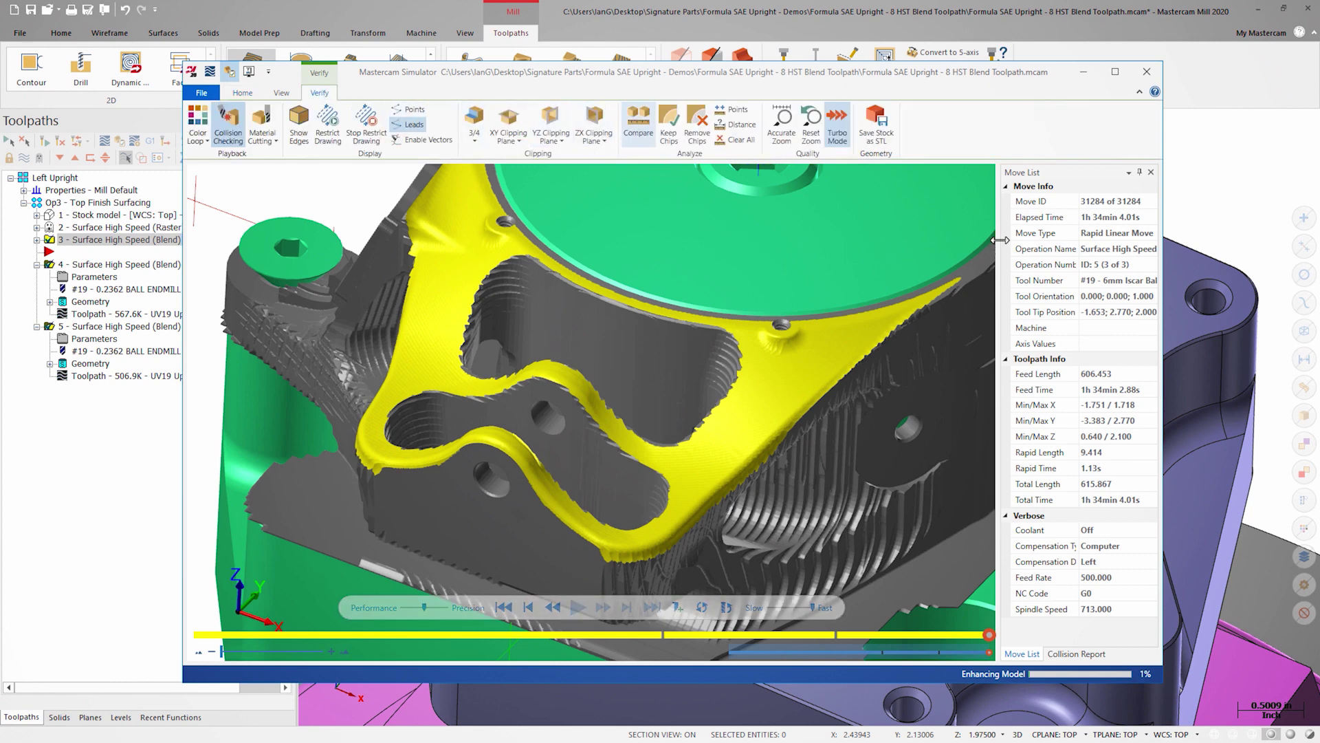
# Run a stock-to-model Compare at .002 tolerance.
pyautogui.click(1148, 188)
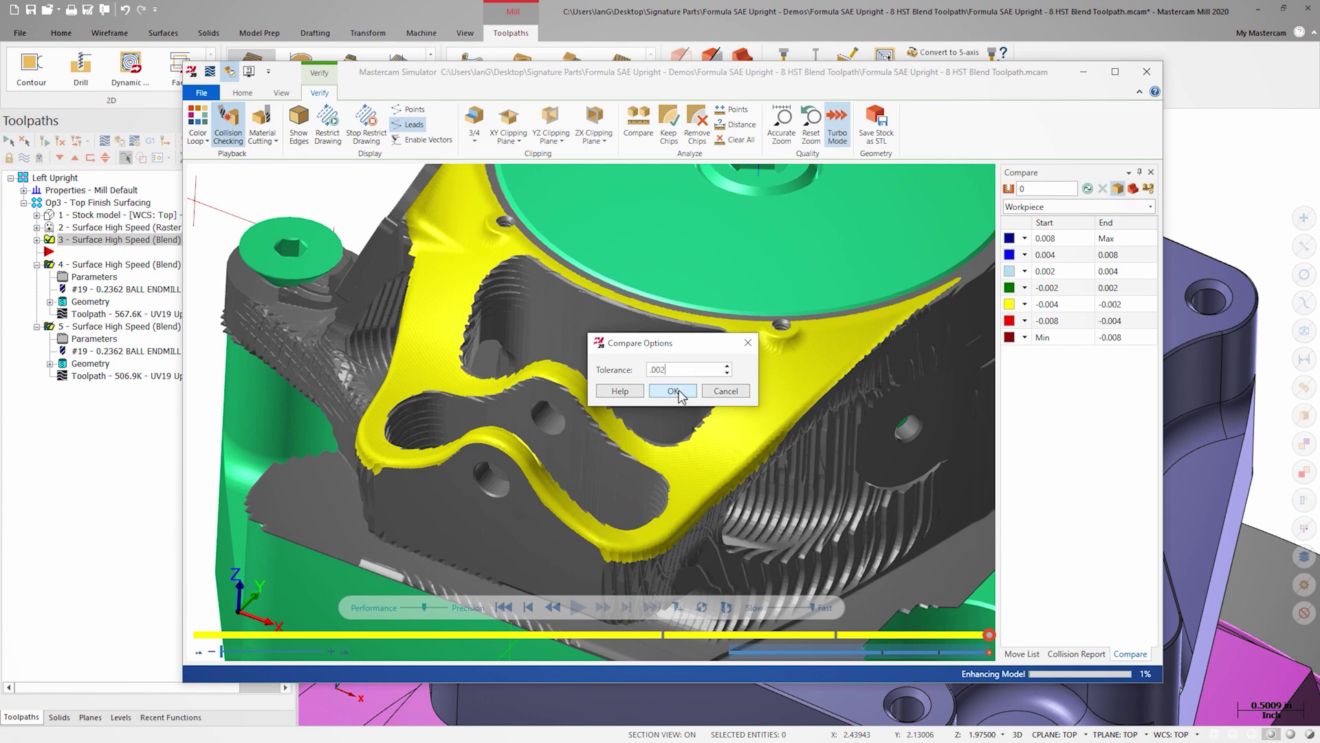
pyautogui.click(679, 394)
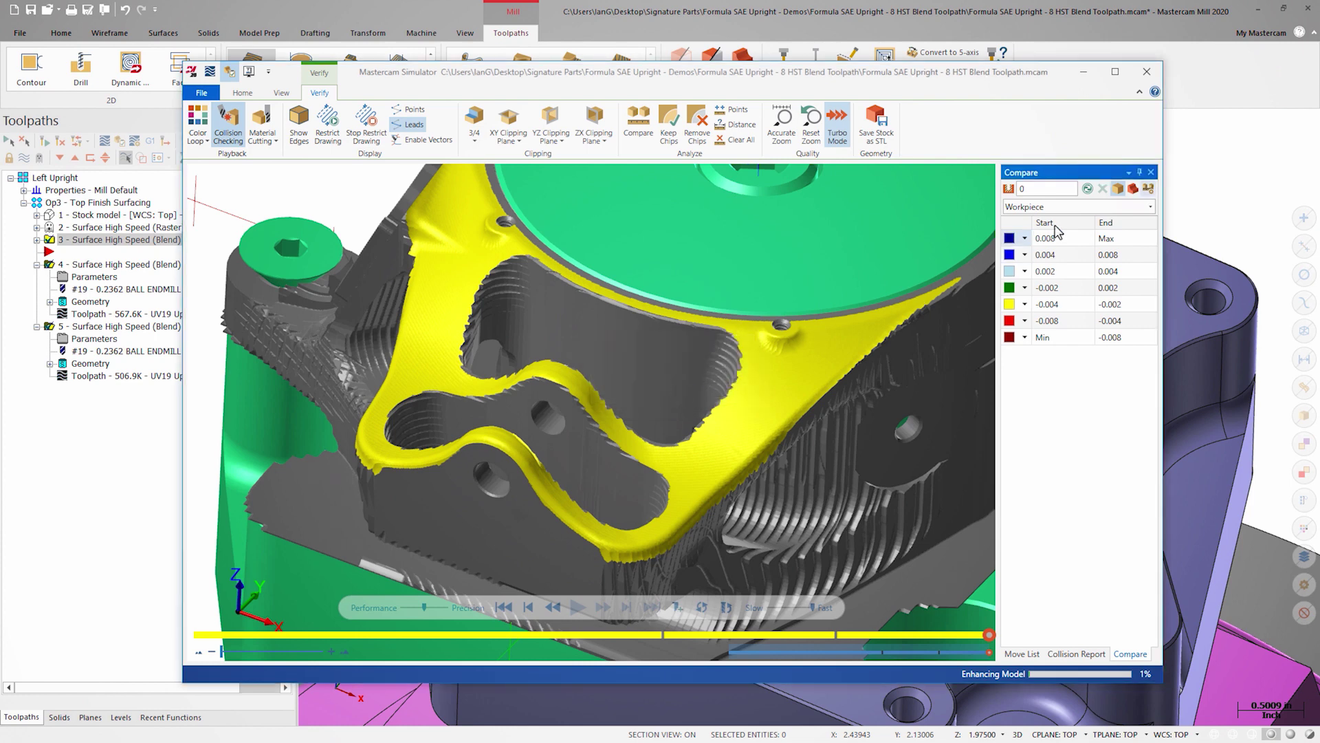
pyautogui.click(1086, 189)
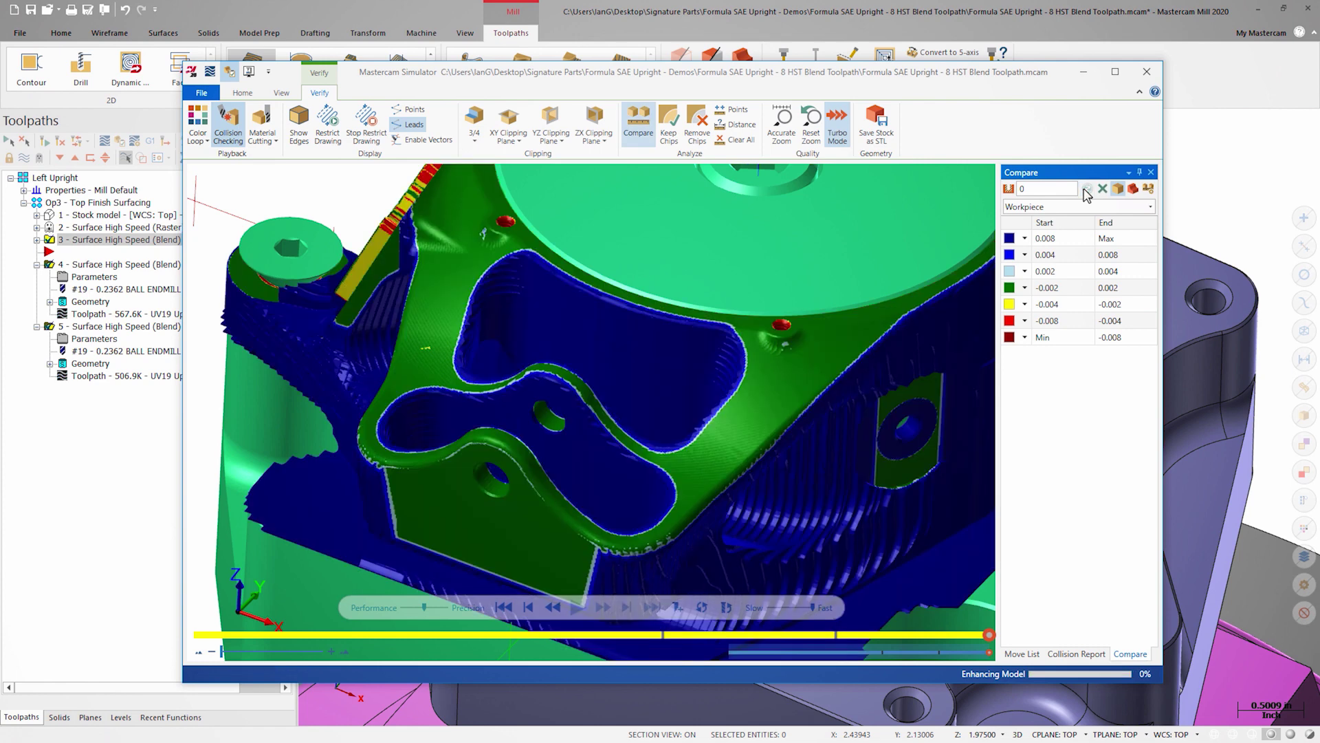